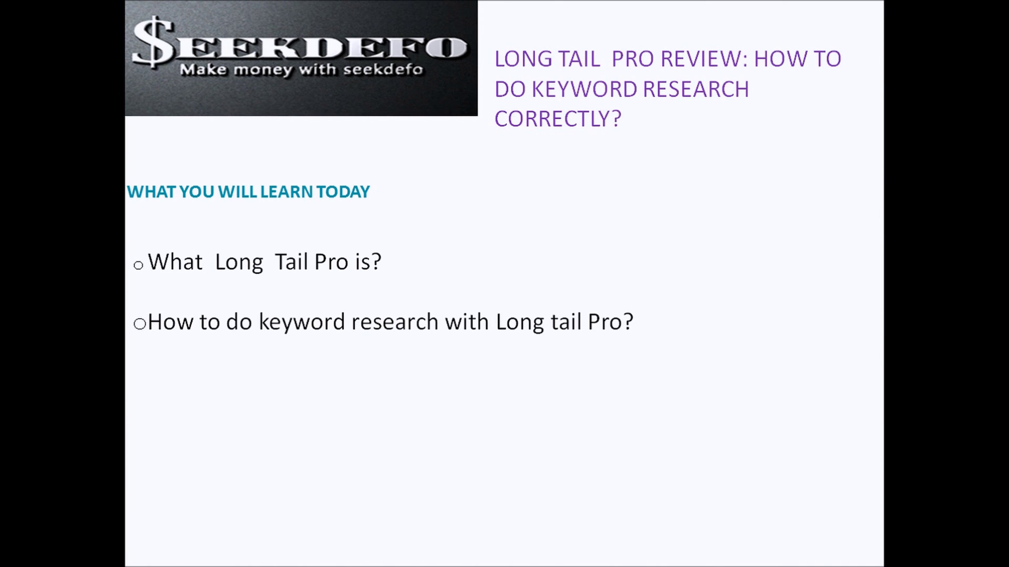
- Advance the slide so 'How to discover absolute gold with Long Tail Pro?' appears as the third point
key("Right")
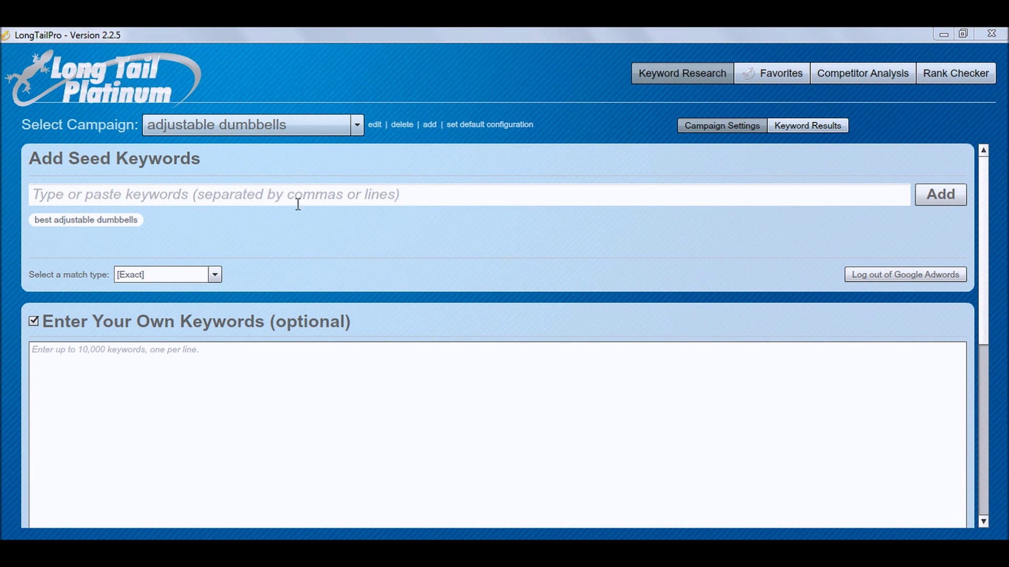
mouse_move(345, 194)
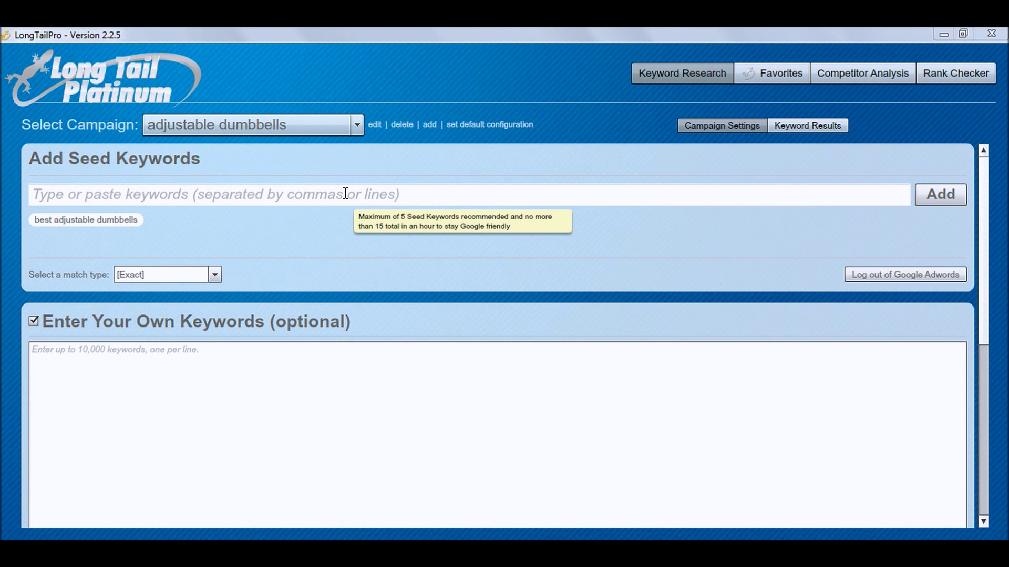
left_click(327, 194)
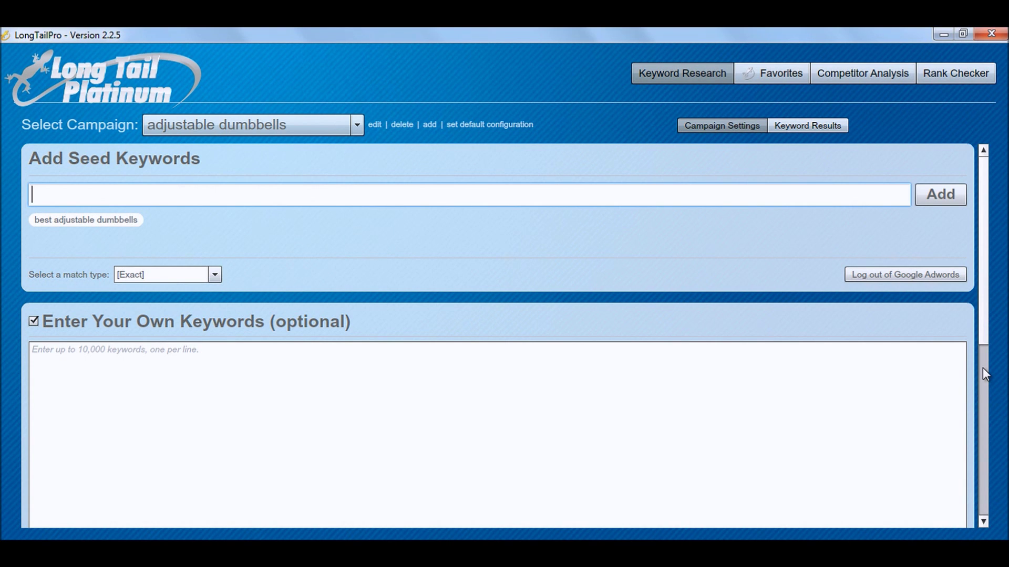
left_click(983, 372)
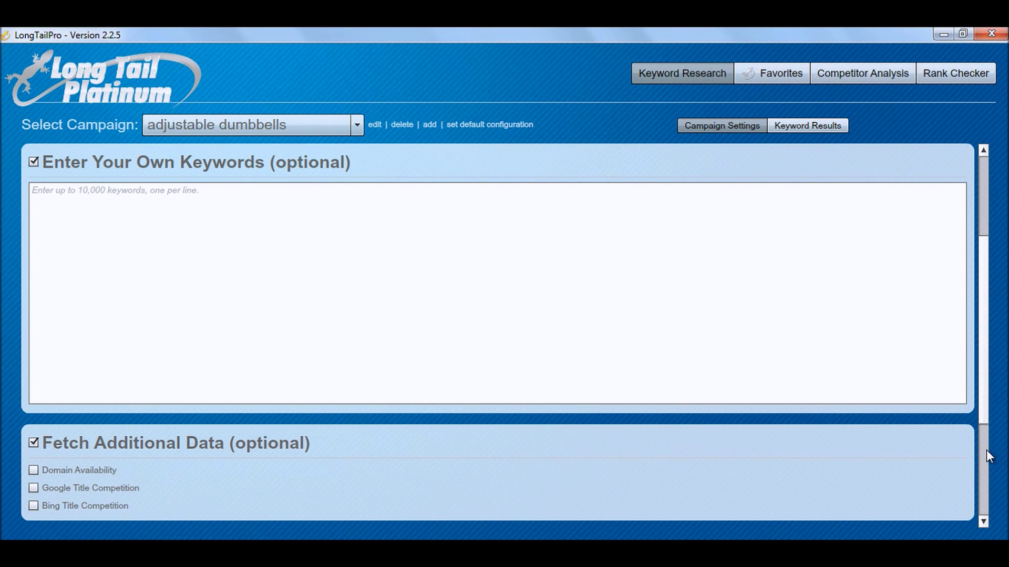
scroll(985, 451, "down", 3)
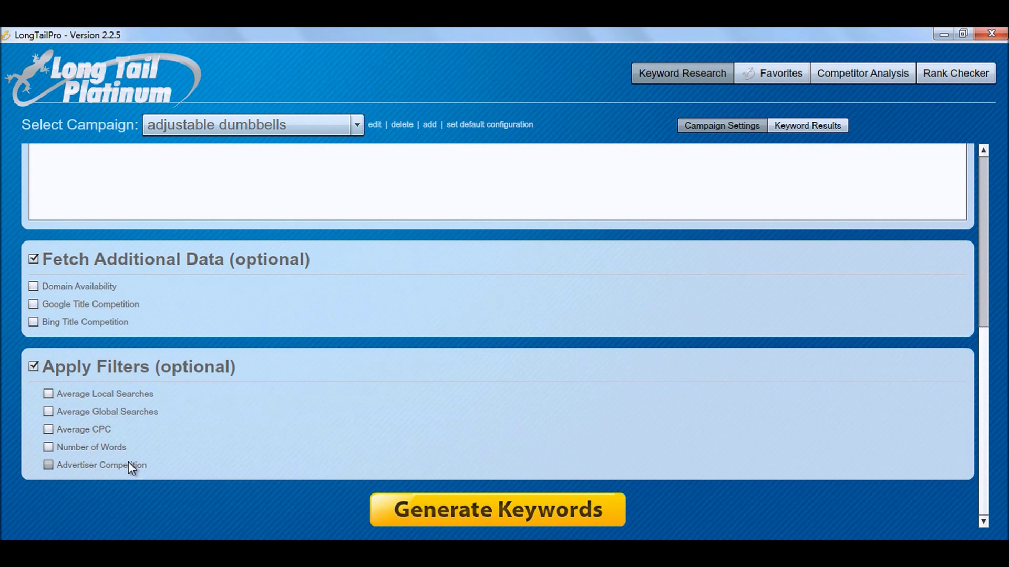
mouse_move(128, 462)
scroll(985, 213, "up", 5)
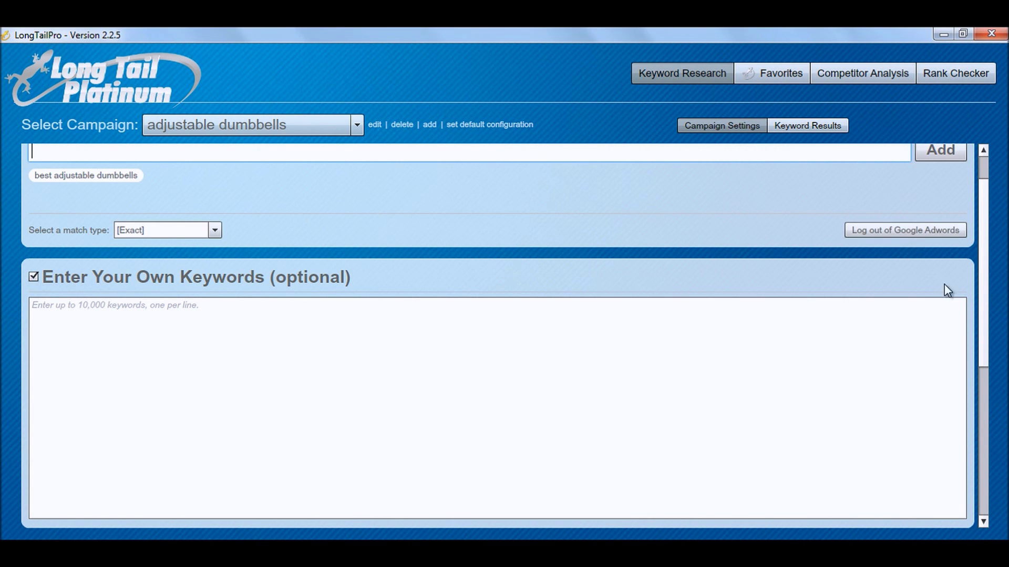
left_click(986, 412)
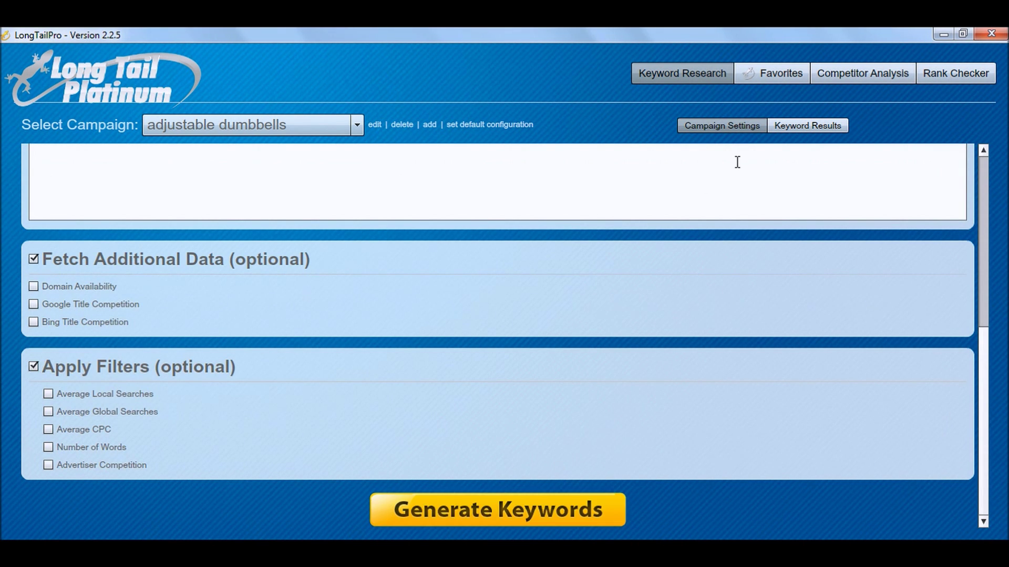
left_click(803, 129)
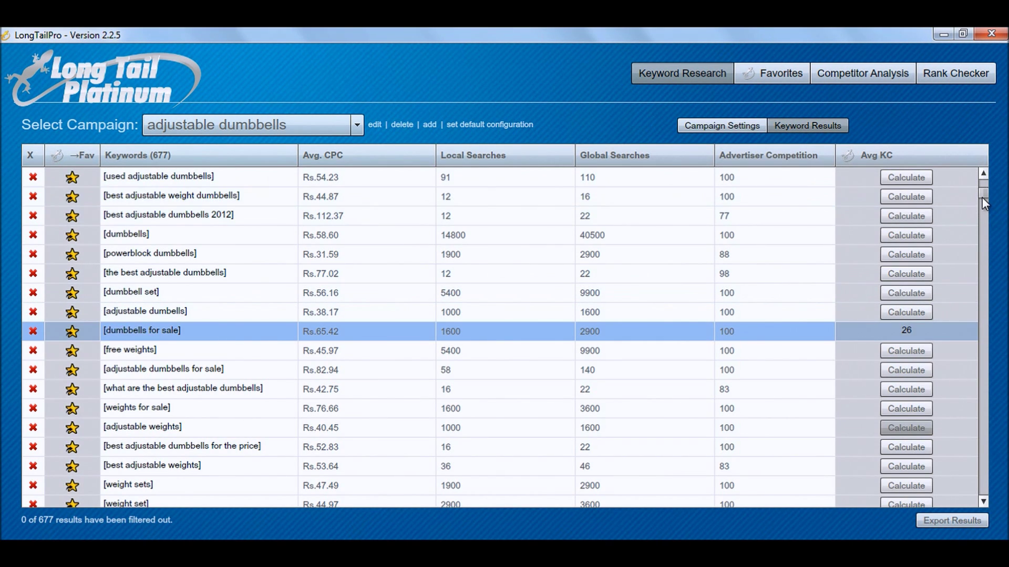
- Scroll the 677 keyword results back to the top three keywords, scored Avg KC 40, 39 and 34
scroll(981, 178, "up", 6)
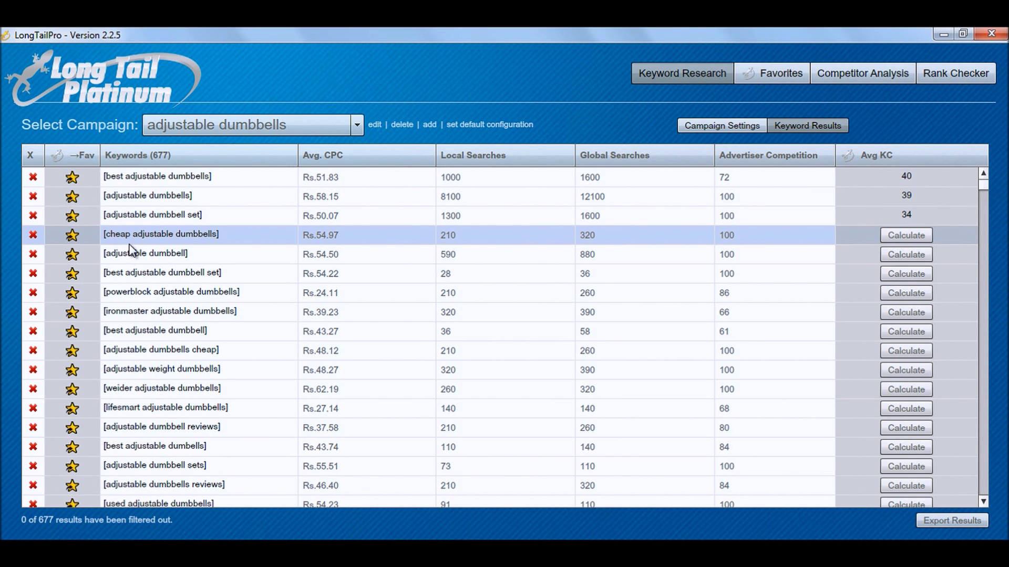
- Open 'best adjustable dumbbells' in Competitor Analysis to list its top ten ranking pages
left_click(193, 177)
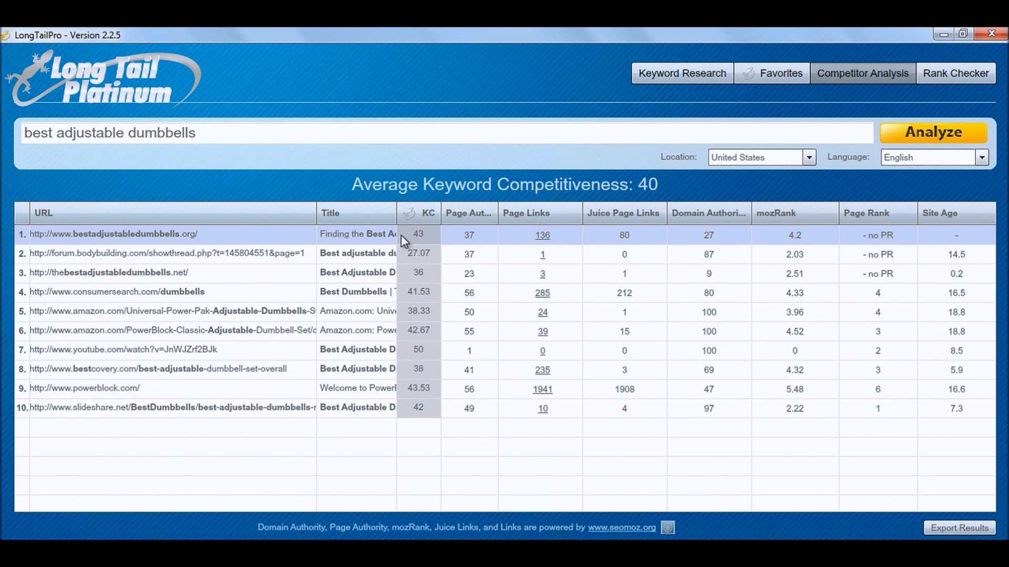
- Widen the Title column to read the competitor page titles, then narrow it so the metrics fit
left_click_drag(397, 224, 557, 243)
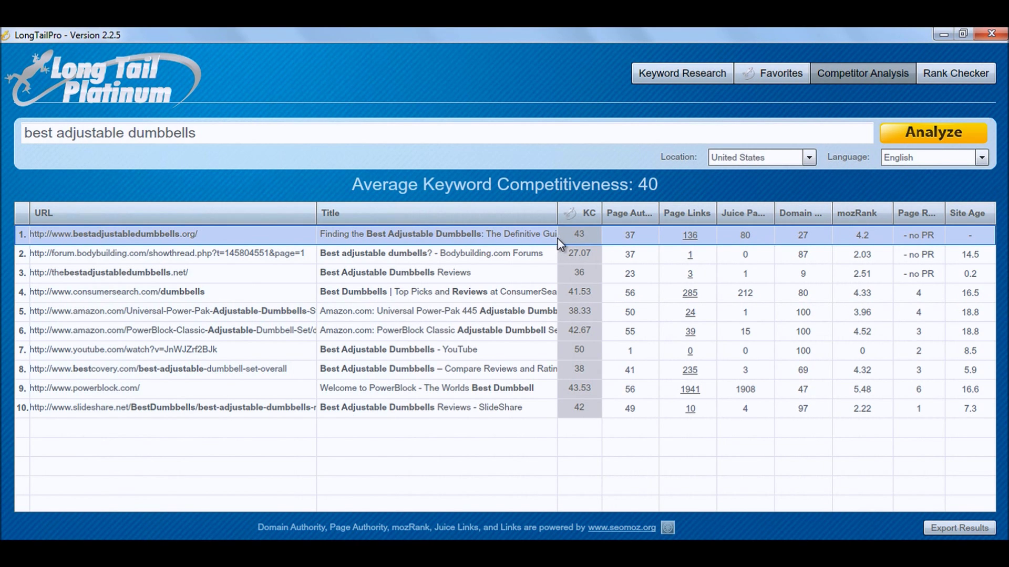
left_click_drag(556, 224, 381, 219)
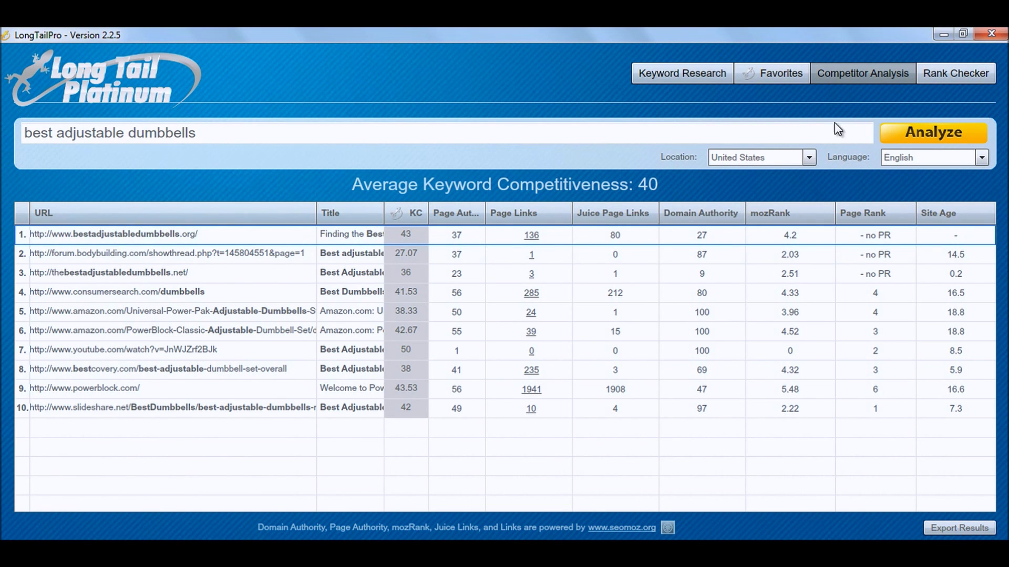
- Return to the keyword results and page down to 'dumbbells for sale', which scores Avg KC 26
left_click(688, 70)
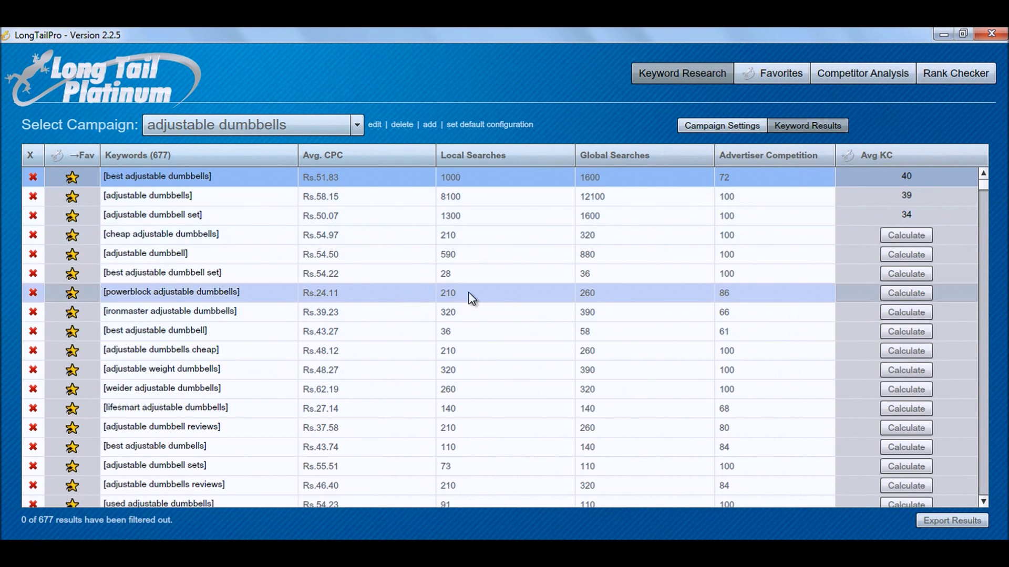
left_click(981, 251)
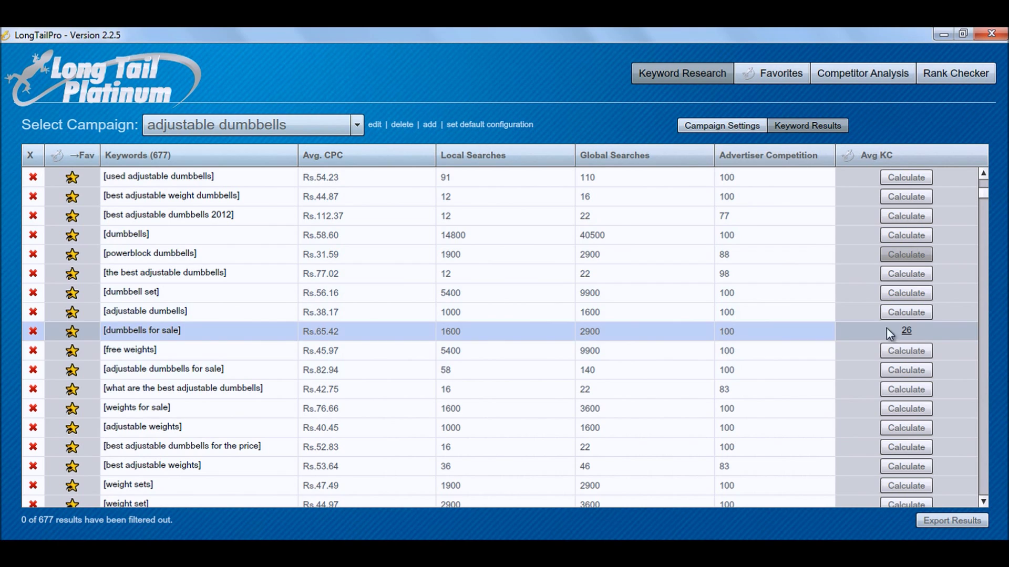
- Open 'dumbbells for sale' in Competitor Analysis, listing ten pages with KC 5.47 to 45
double_click(141, 330)
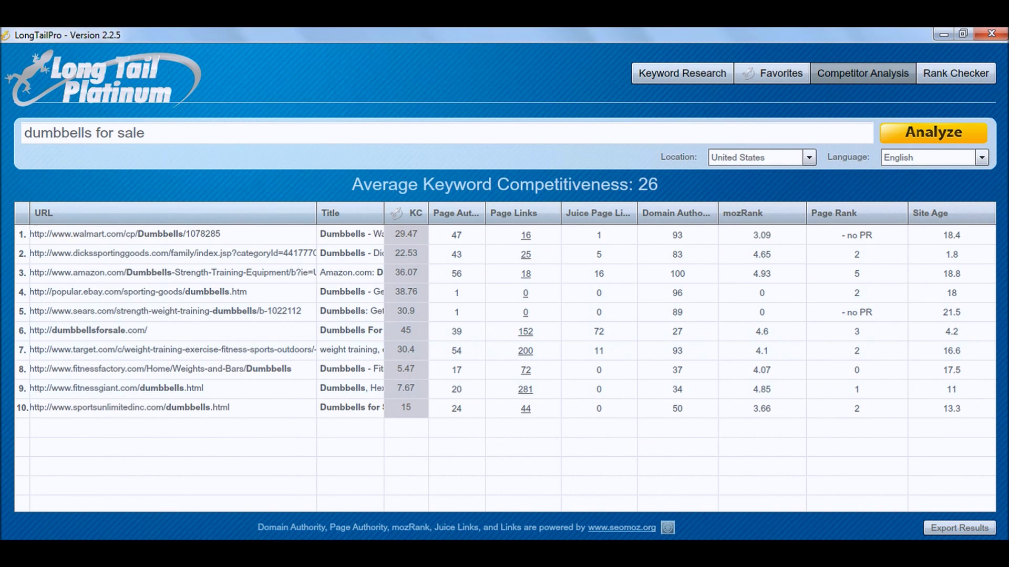
- Switch to Chrome and bring up the Dumbbells For Sale website
key("alt+Tab")
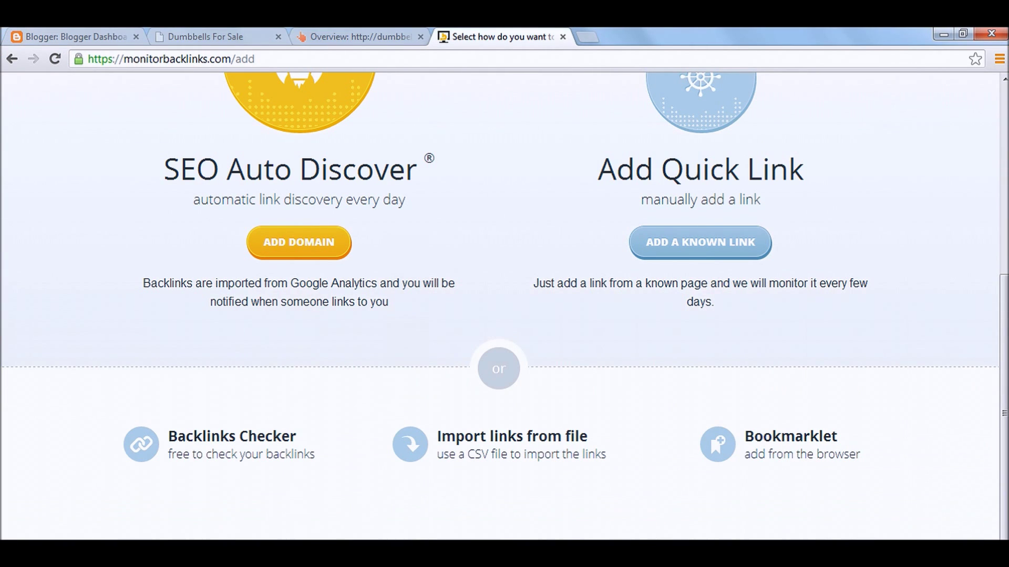
left_click(219, 32)
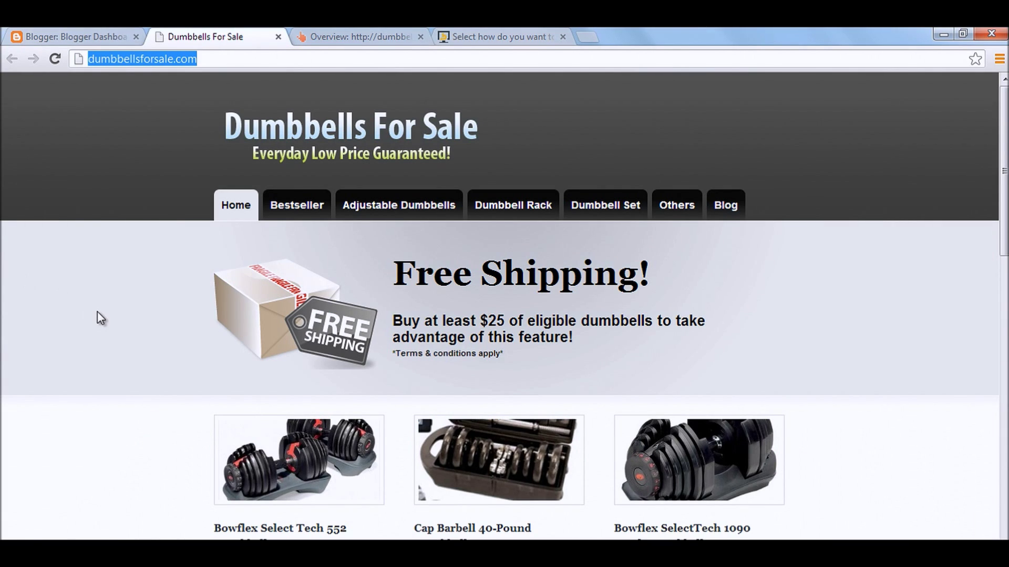
key("Down")
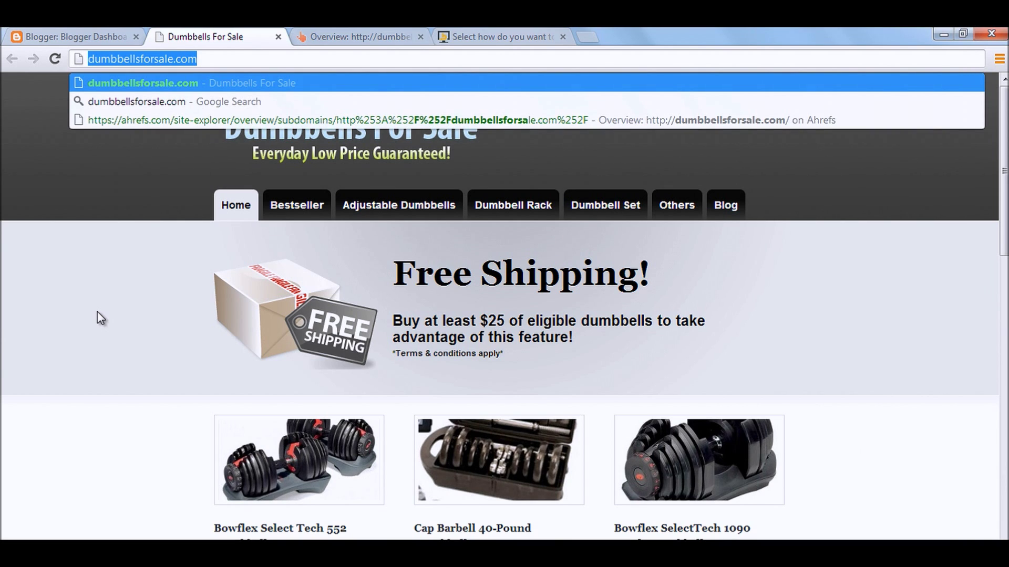
left_click(126, 449)
- Scroll the homepage from the product grid down to the footer and back to the top
scroll(126, 449, "down", 3)
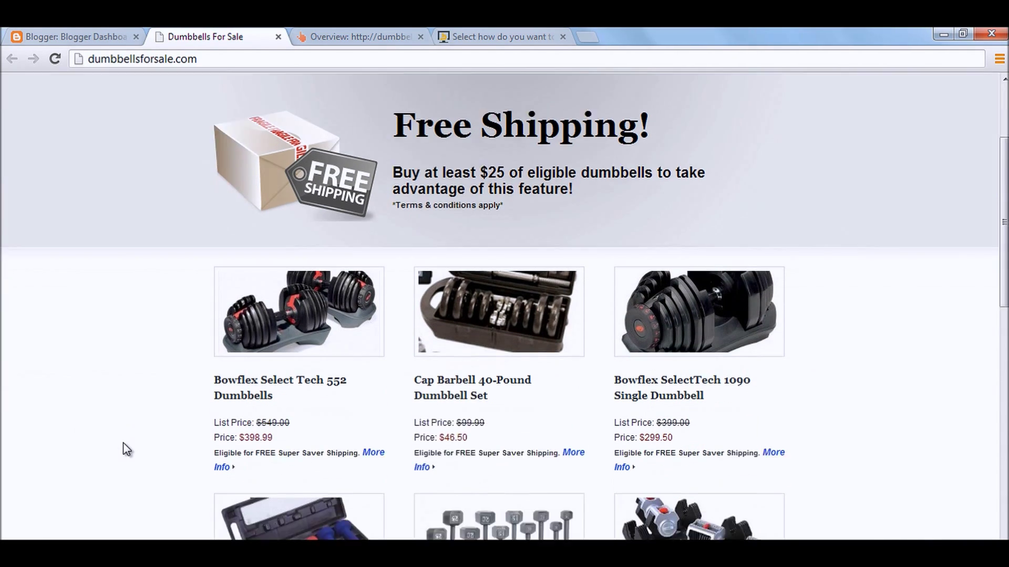
scroll(126, 449, "down", 3)
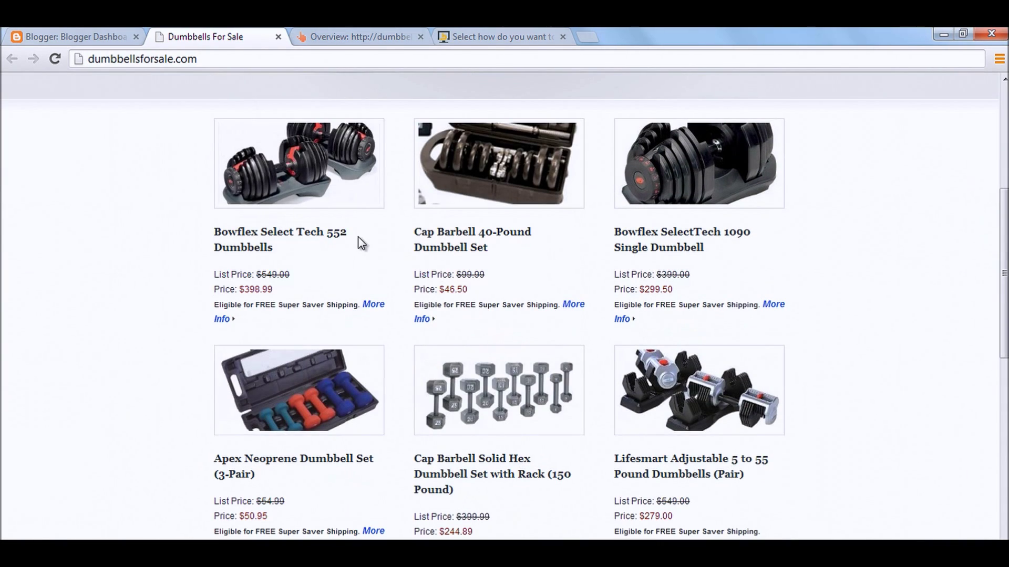
scroll(359, 243, "down", 9)
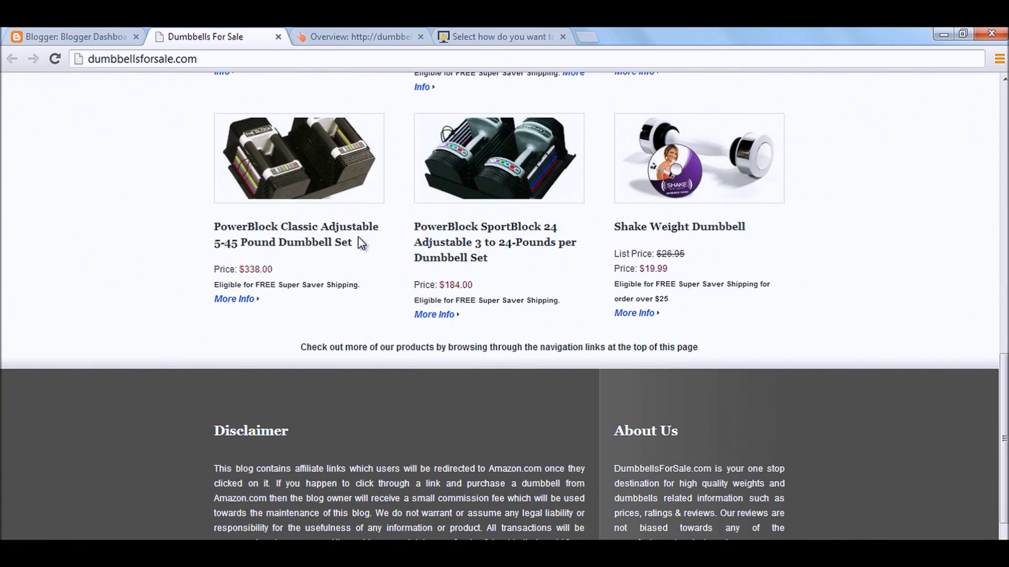
scroll(360, 242, "up", 15)
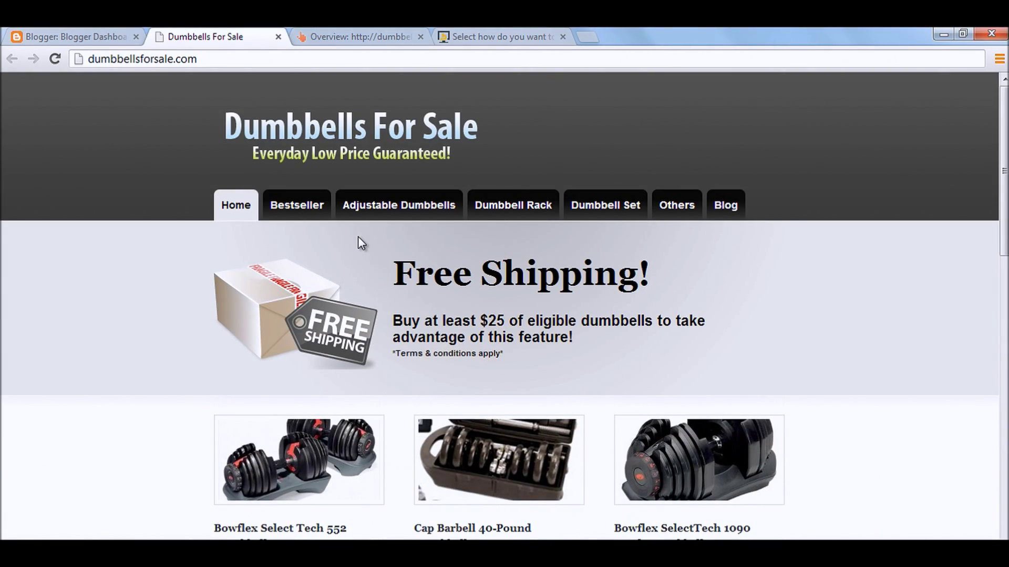
scroll(358, 237, "down", 12)
scroll(358, 237, "up", 12)
- Open the Ahrefs overview for dumbbellsforsale.com and scroll through its Backlinks and Referring Domains charts
left_click(360, 39)
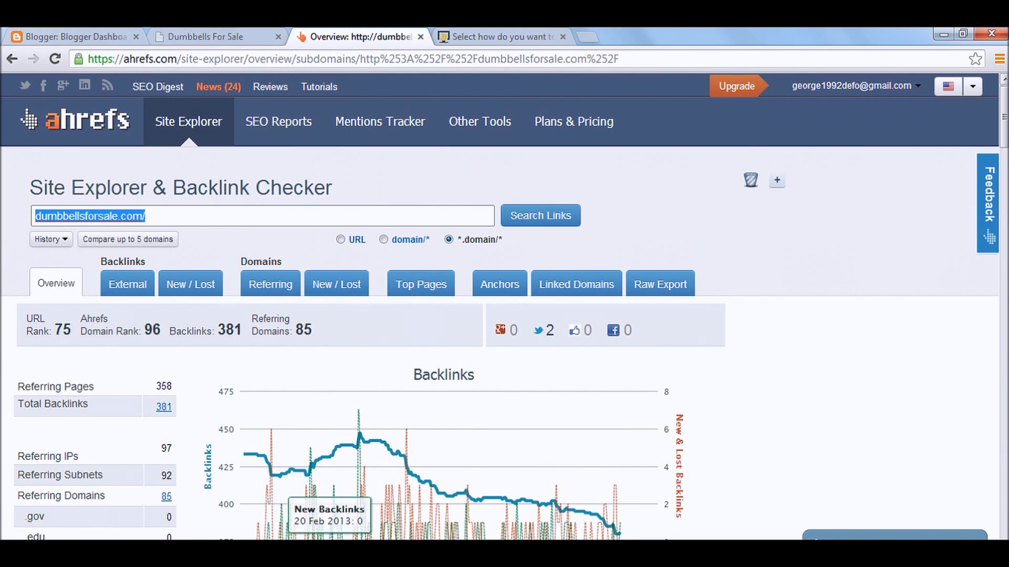
scroll(520, 307, "down", 8)
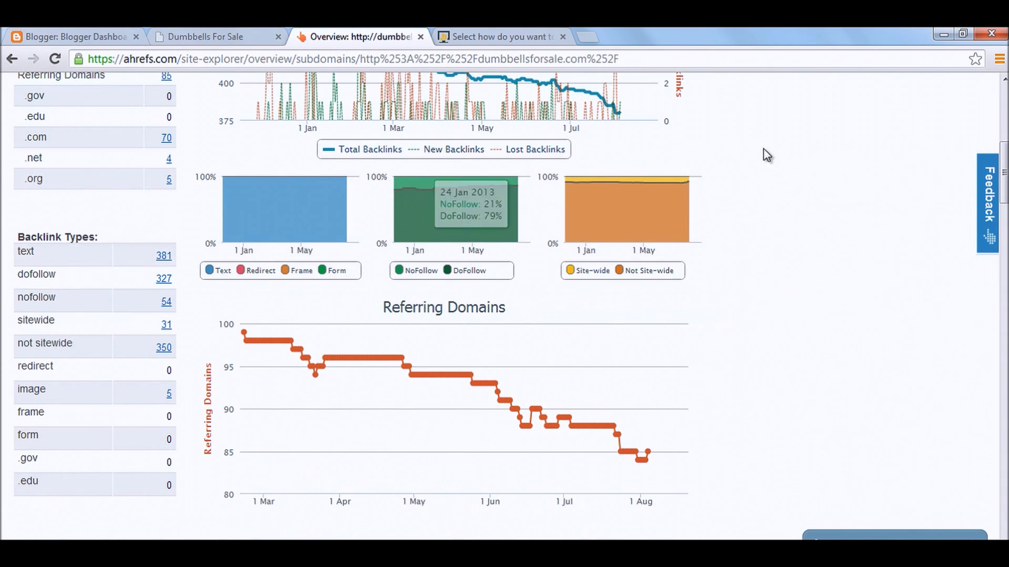
scroll(772, 155, "up", 2)
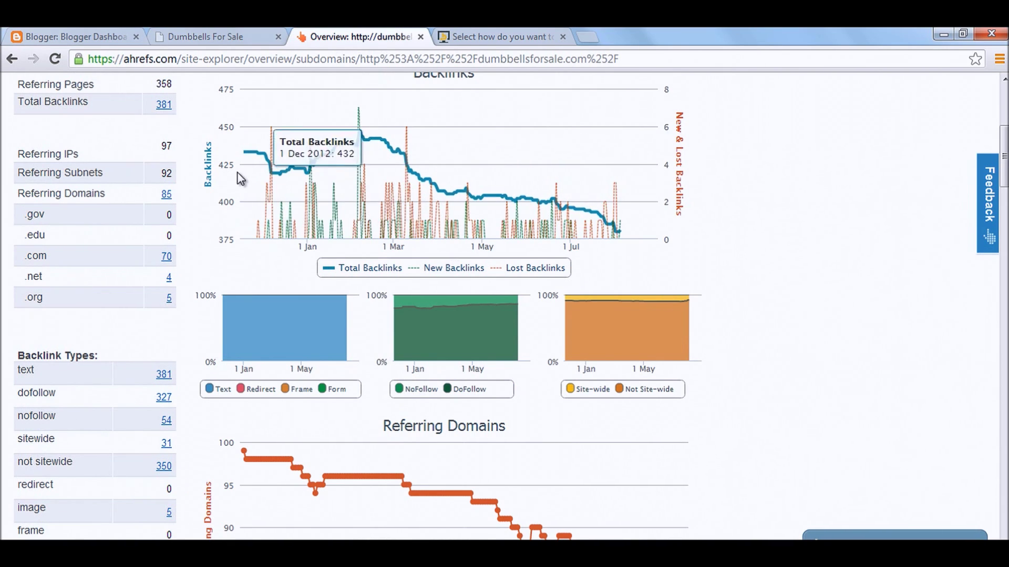
scroll(240, 179, "down", 1)
scroll(240, 178, "up", 5)
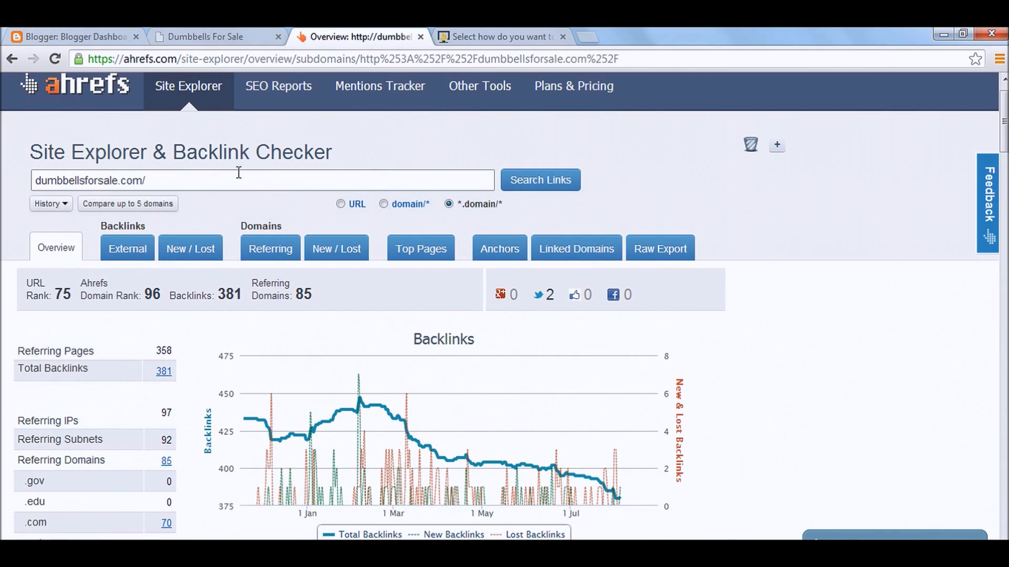
- Switch to Monitor Backlinks and open its pricing page
left_click(465, 36)
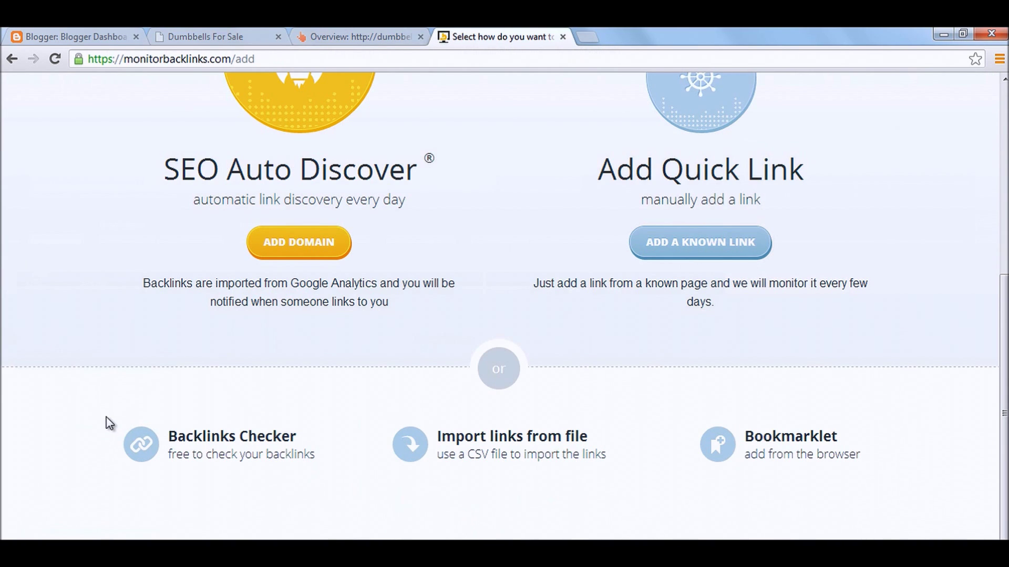
scroll(110, 423, "up", 6)
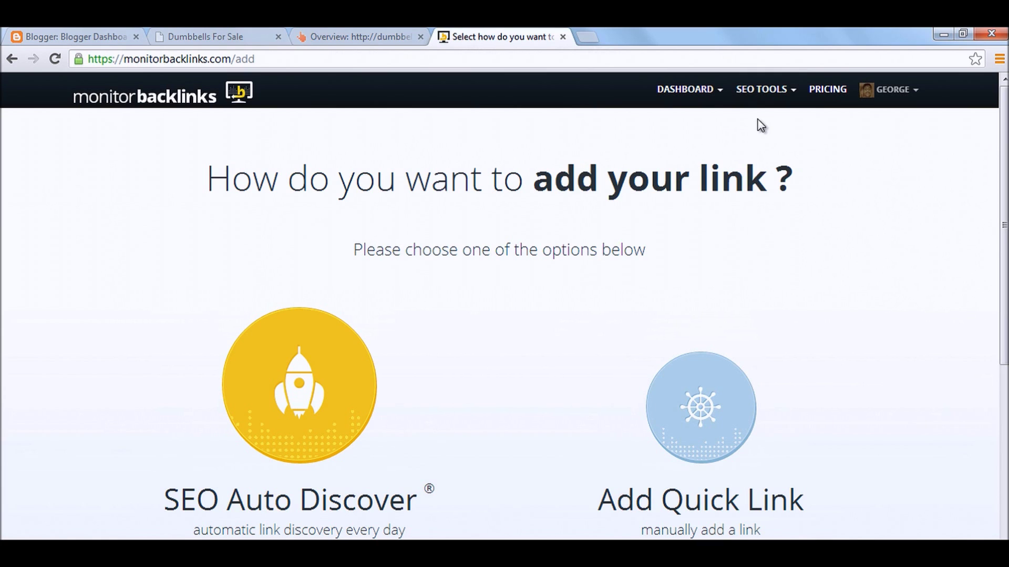
left_click(829, 96)
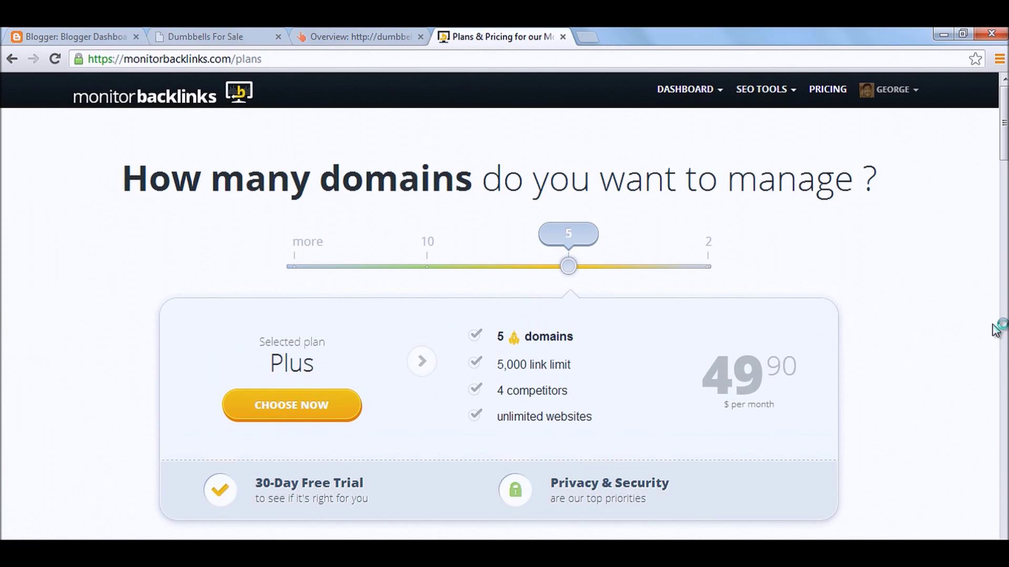
- Page through the Professional, Plus and Start plans, then return to the add-your-link page
left_click(1004, 328)
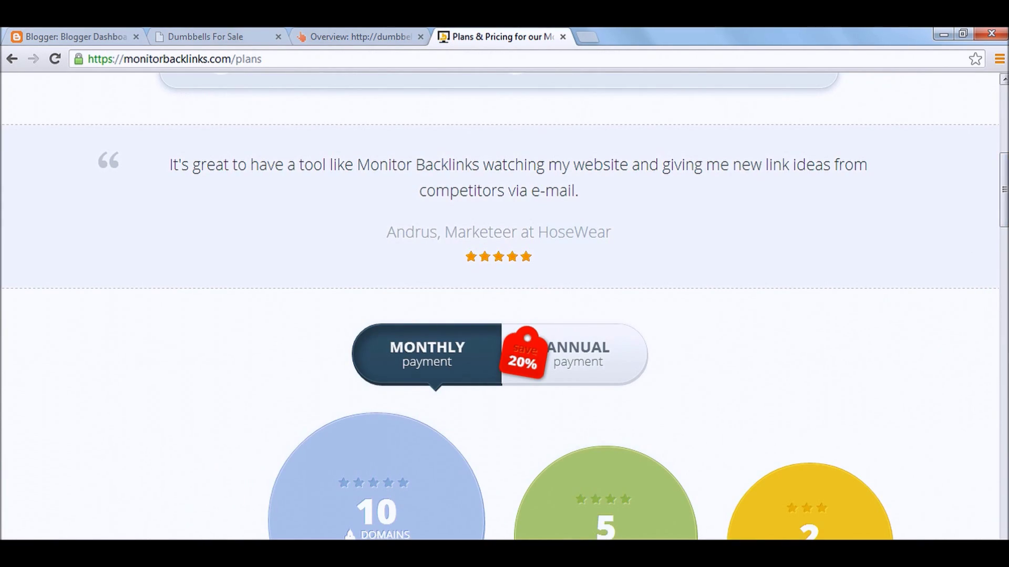
left_click(1004, 355)
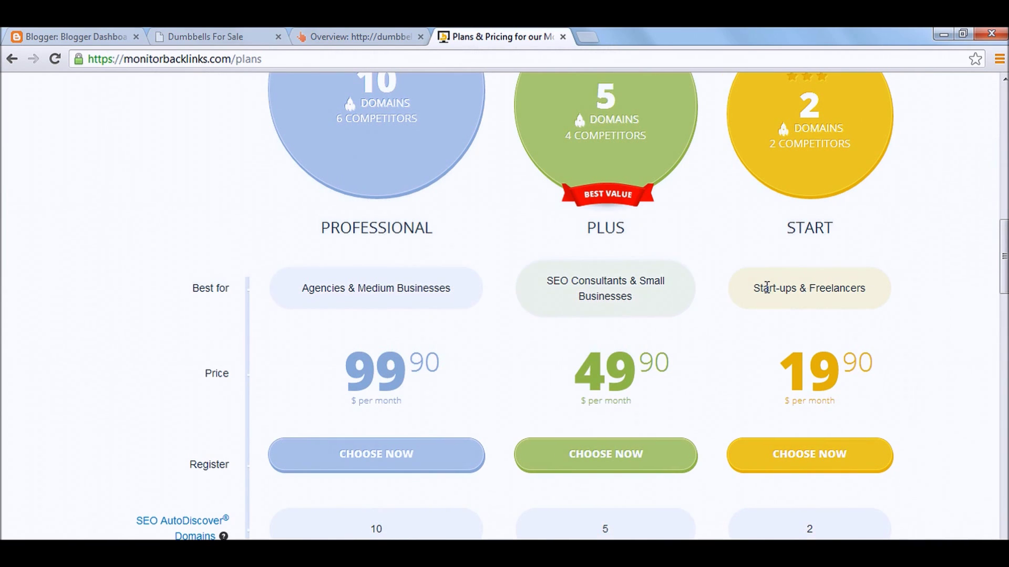
left_click(1004, 173)
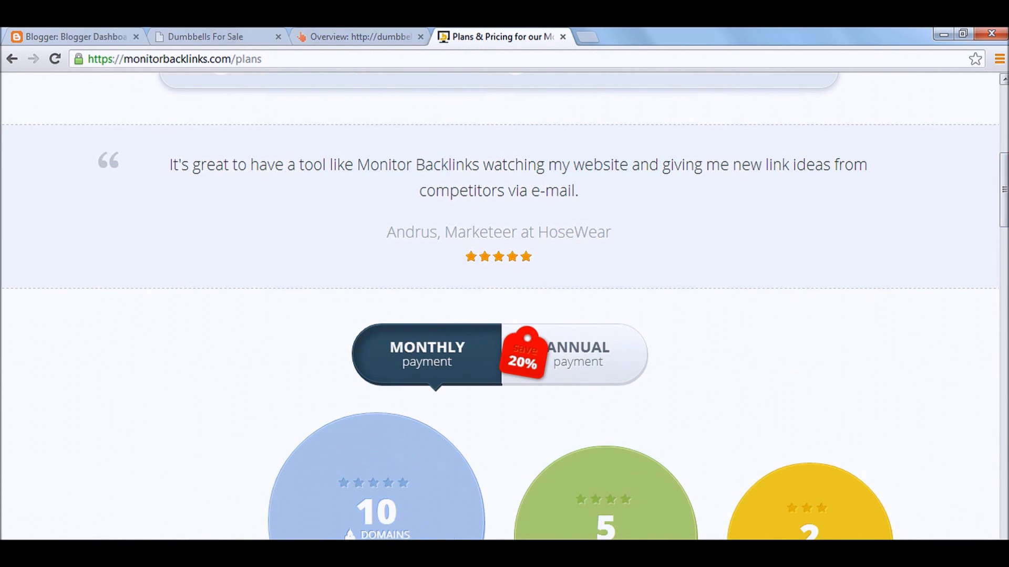
left_click(1004, 116)
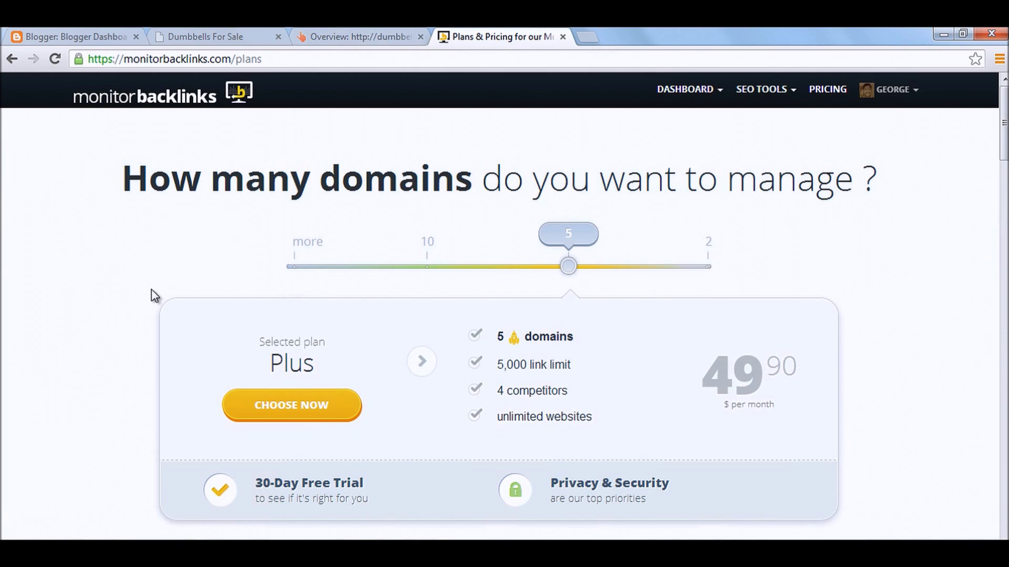
left_click(13, 60)
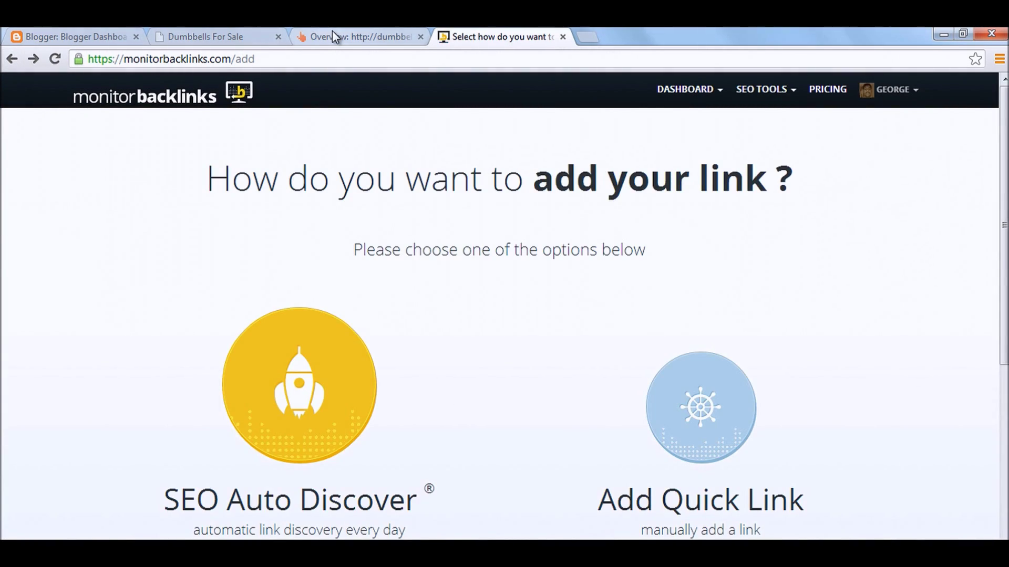
- Select the dumbbellsforsale.com/ domain in the Ahrefs search box to reuse it
left_click(332, 32)
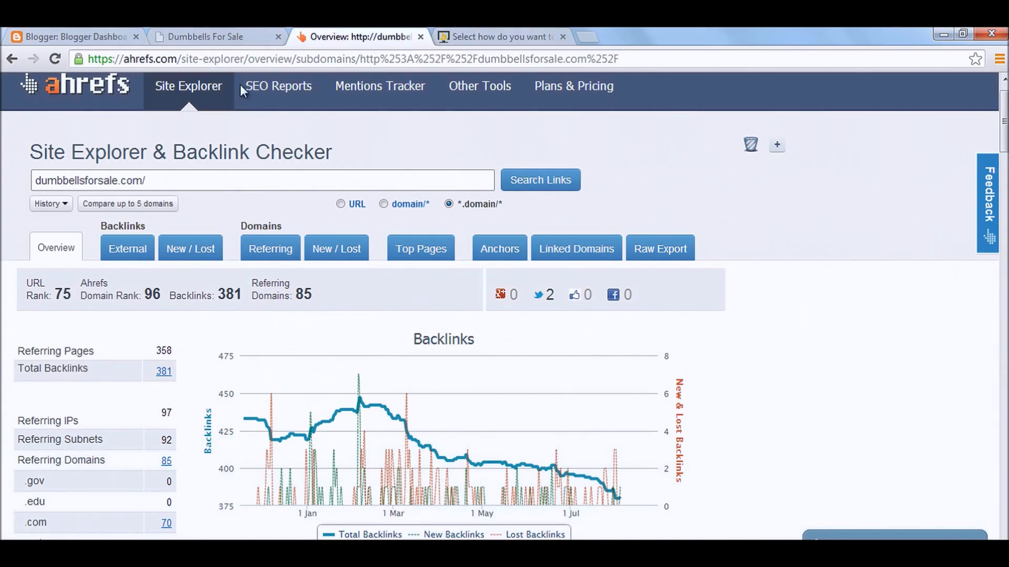
triple_click(160, 177)
key("ctrl+c")
left_click(464, 38)
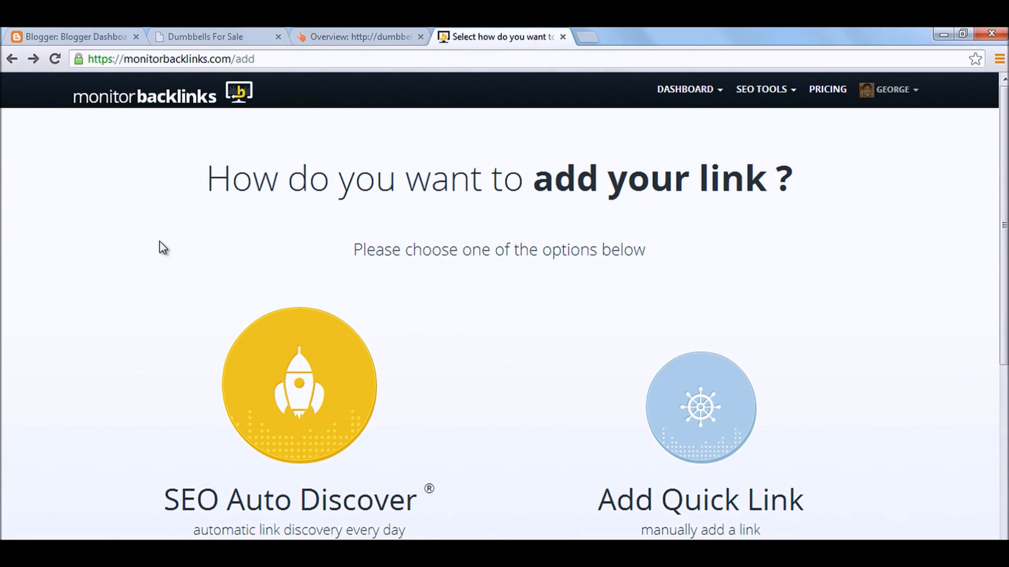
- Open the free Backlinks Checker, paste dumbbellsforsale.com/ and run the check
scroll(32, 432, "down", 6)
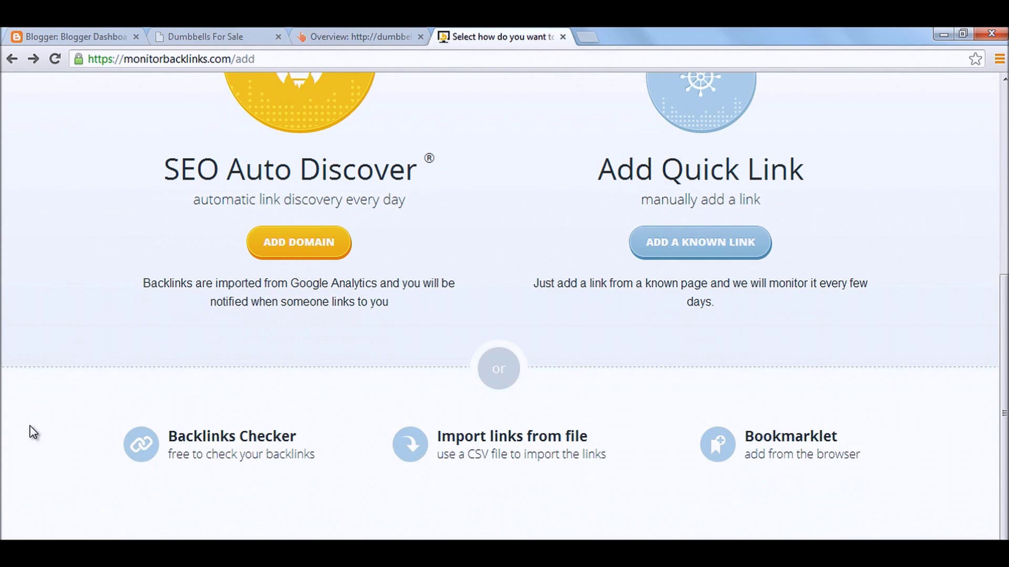
left_click(249, 440)
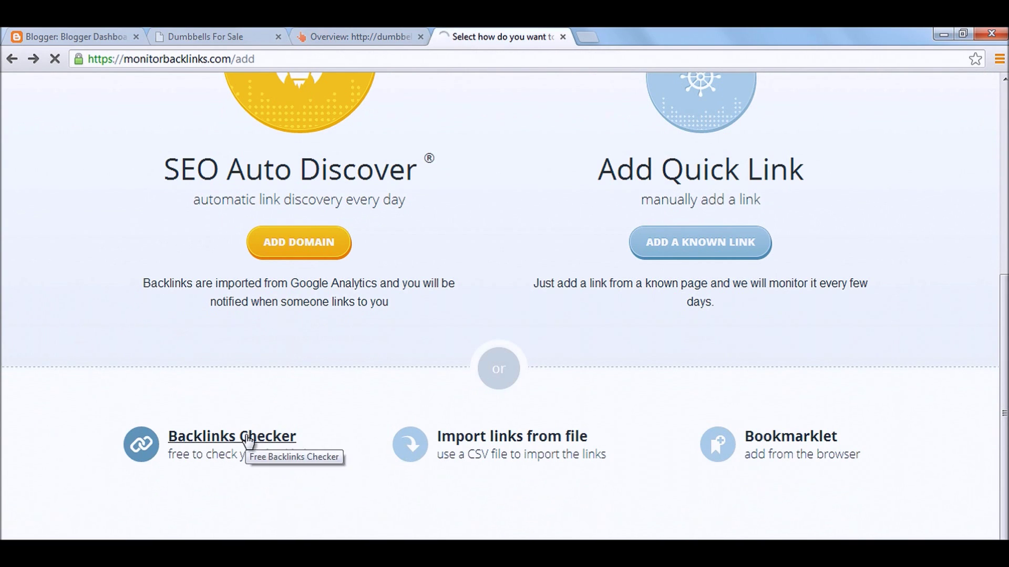
left_click(248, 440)
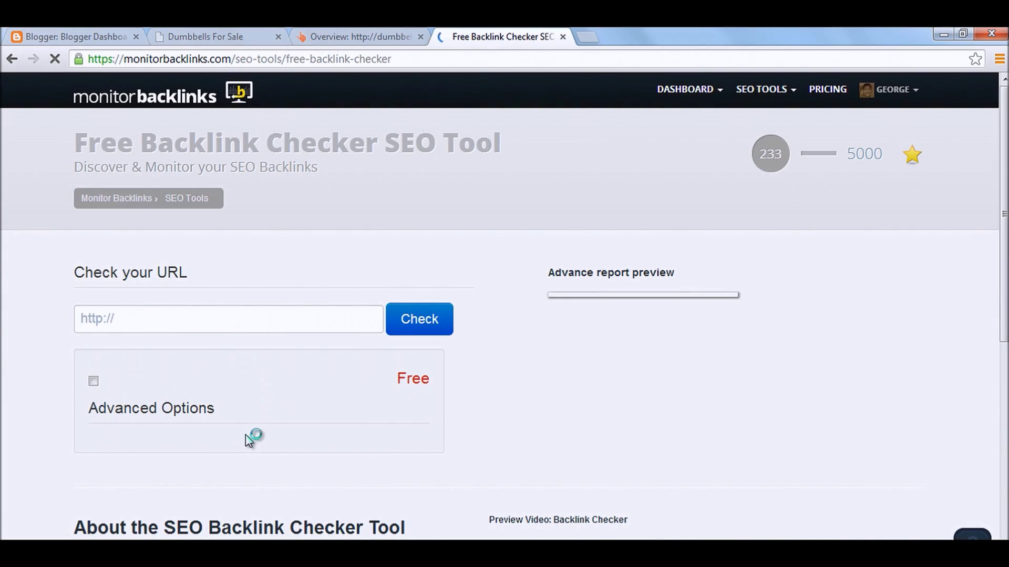
left_click(244, 318)
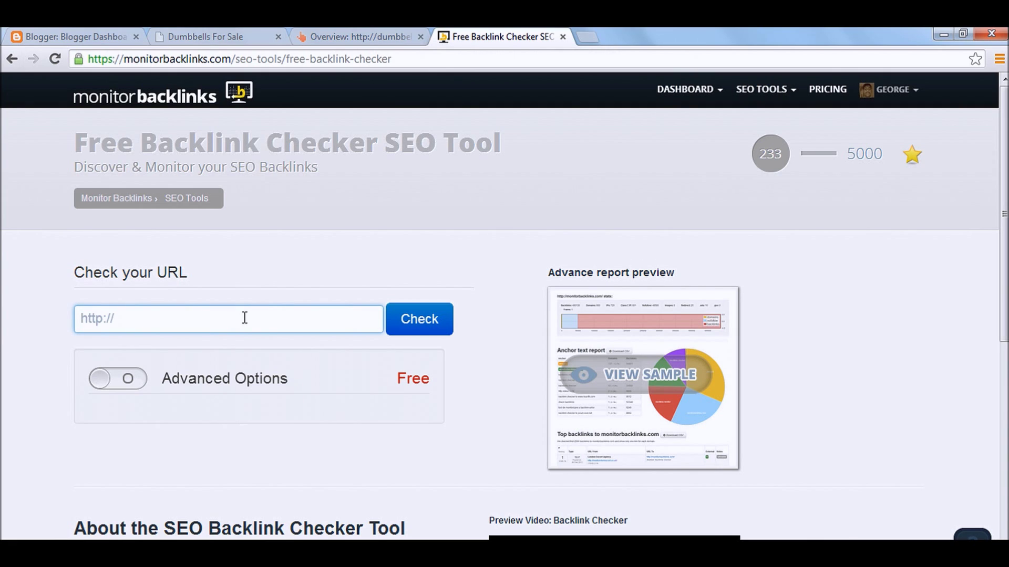
key("ctrl+v")
left_click(417, 320)
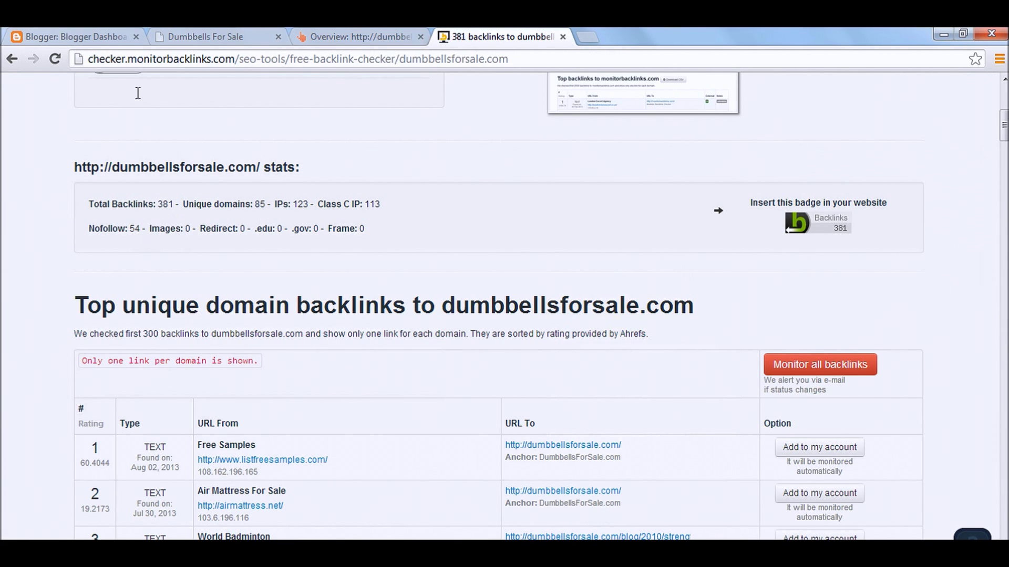
- Check the Ahrefs overview, then monitor all of dumbbellsforsale.com's top unique domain backlinks
left_click(341, 36)
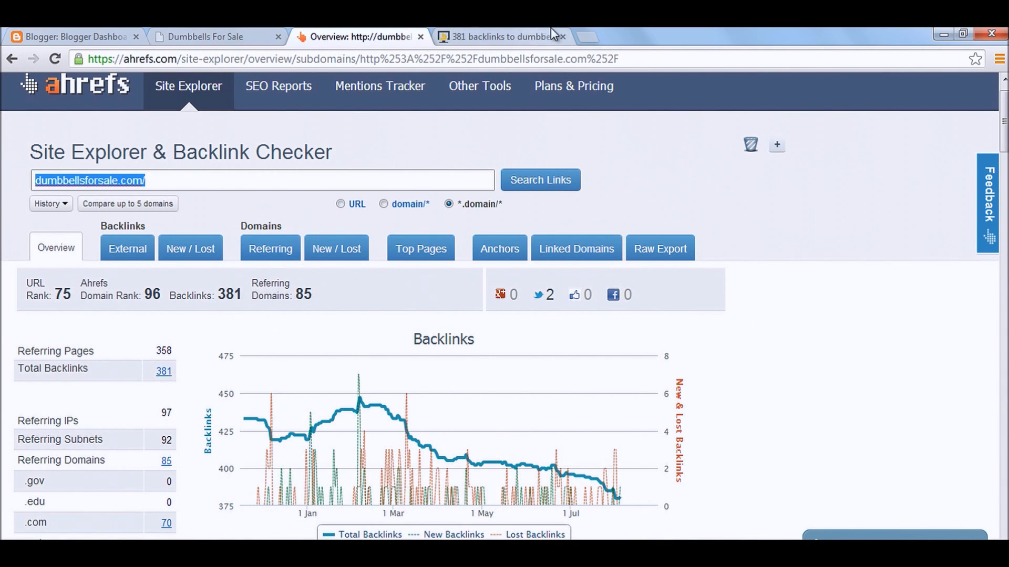
left_click(518, 36)
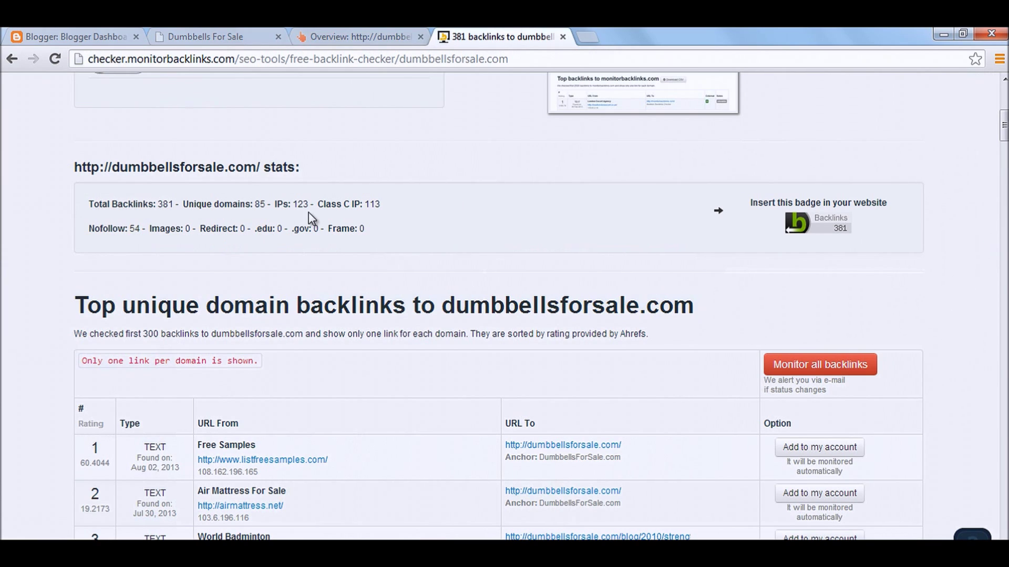
scroll(3, 368, "down", 4)
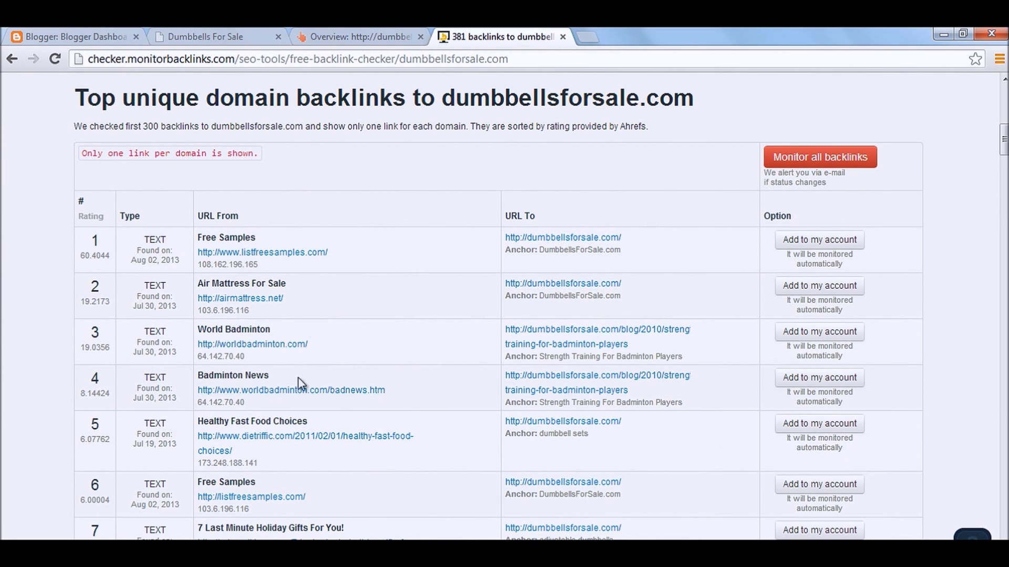
left_click(826, 159)
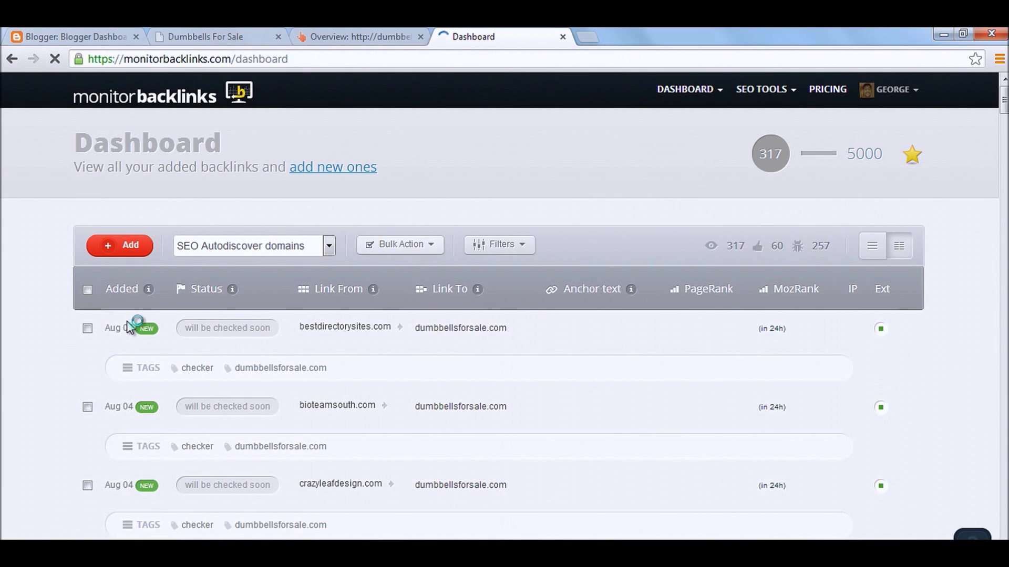
- Scroll through the 317 new backlinks tagged 'checker', then close the backlink dashboard
scroll(6, 366, "down", 1)
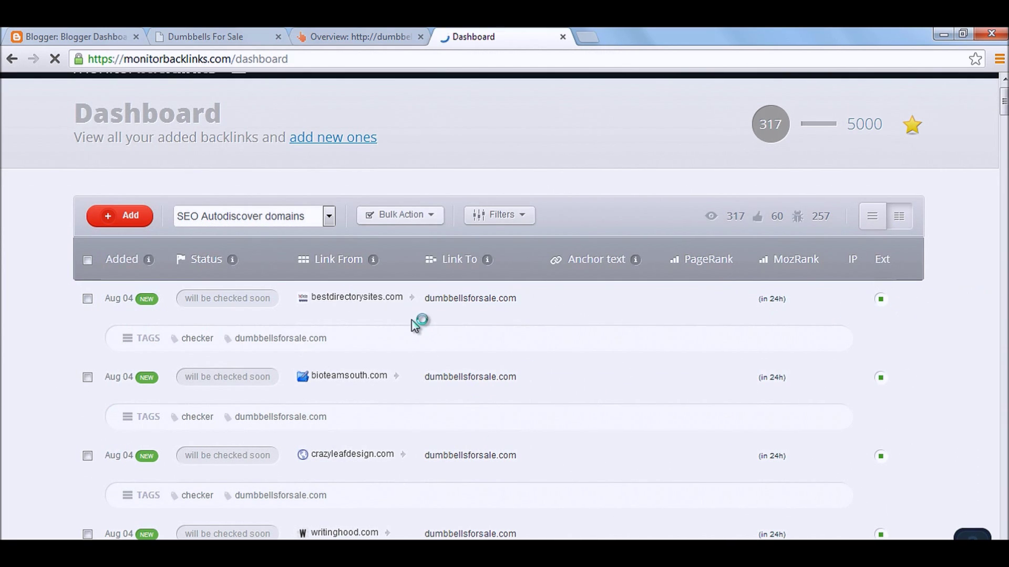
mouse_move(620, 264)
scroll(7, 381, "down", 10)
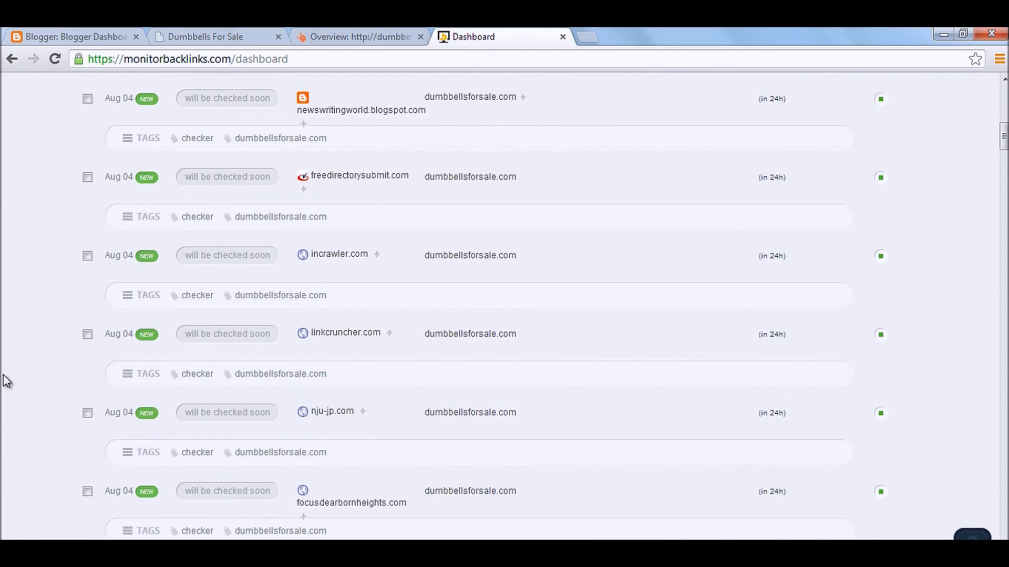
scroll(6, 381, "down", 10)
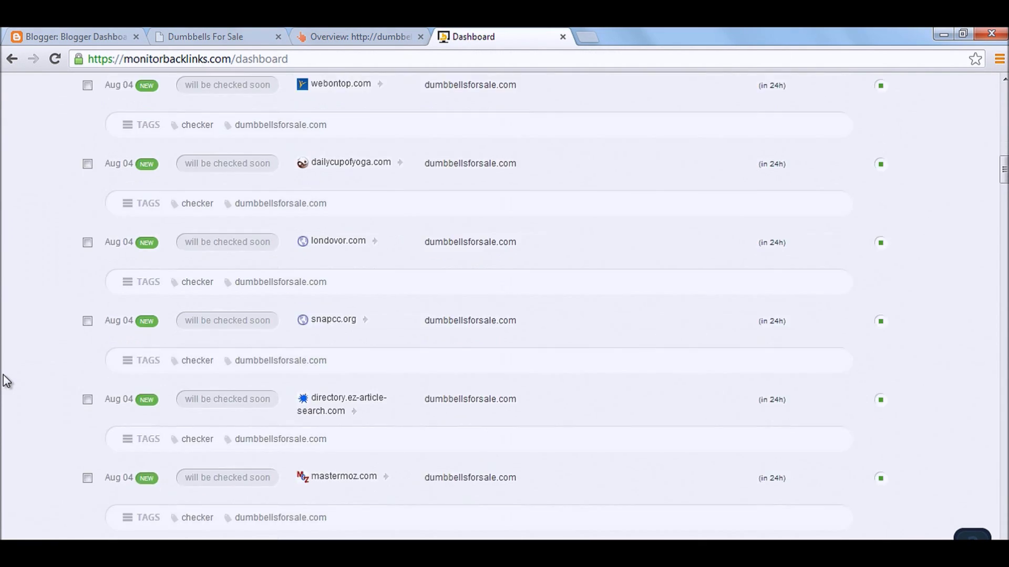
scroll(7, 380, "down", 1)
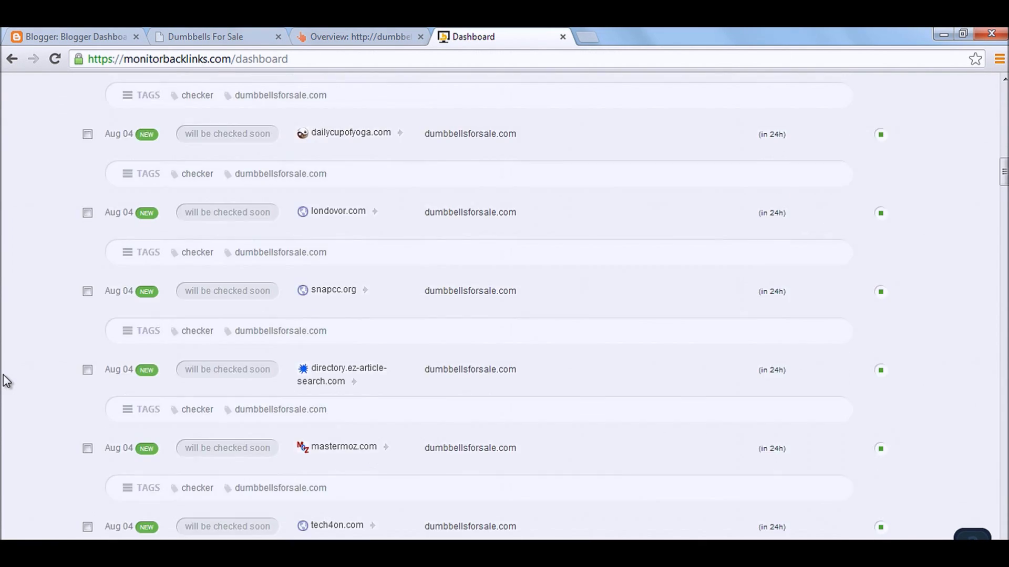
left_click(565, 37)
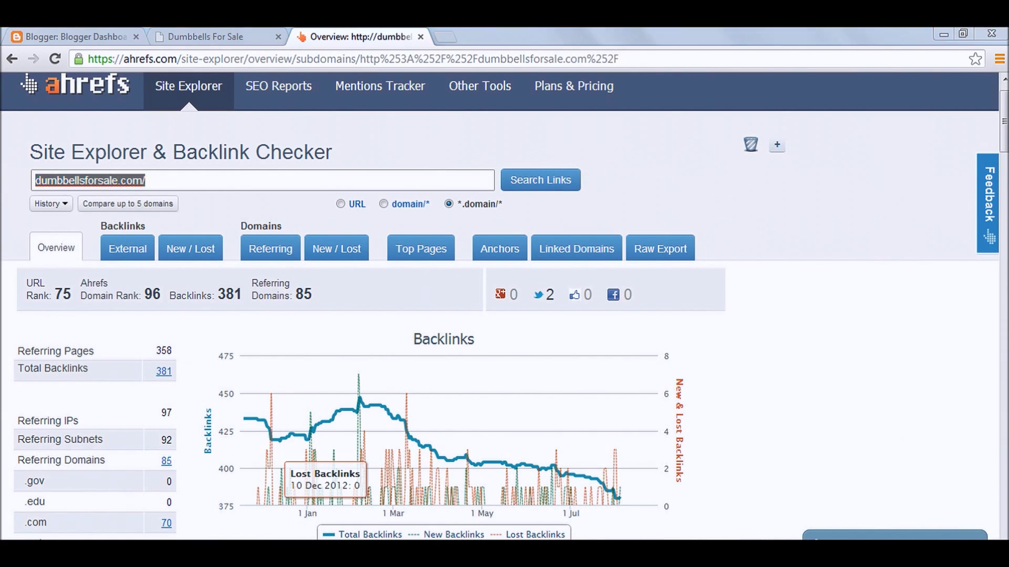
- Switch to Long Tail Pro and open Rank Checker with the Domain or Url field ready
key("alt+Tab")
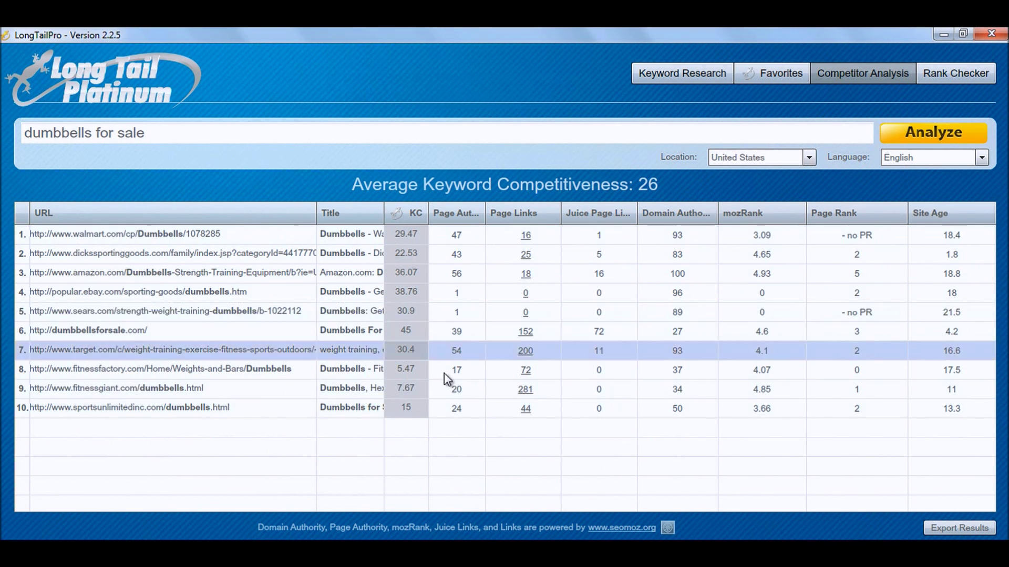
left_click(701, 77)
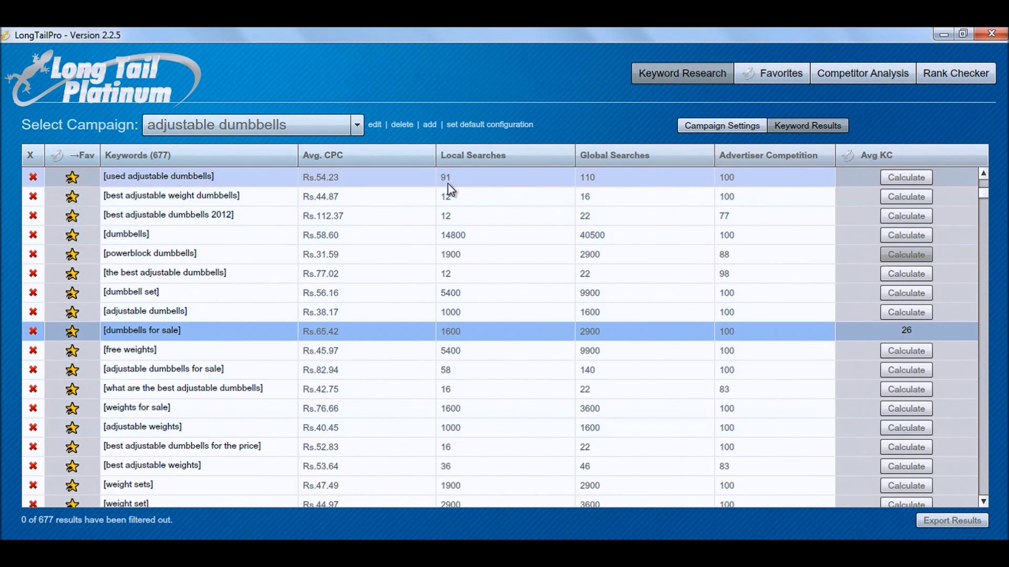
left_click(955, 71)
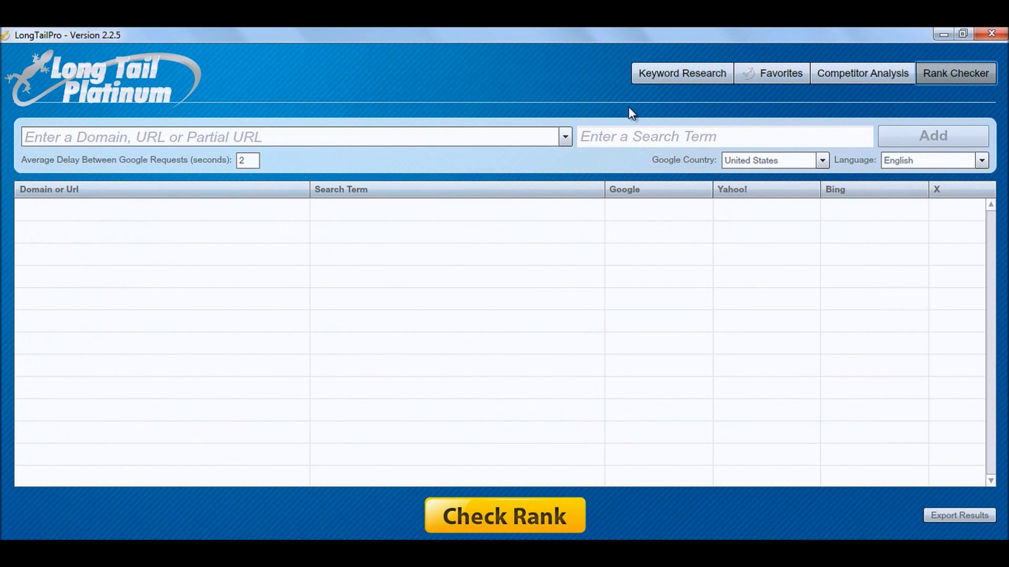
left_click(347, 141)
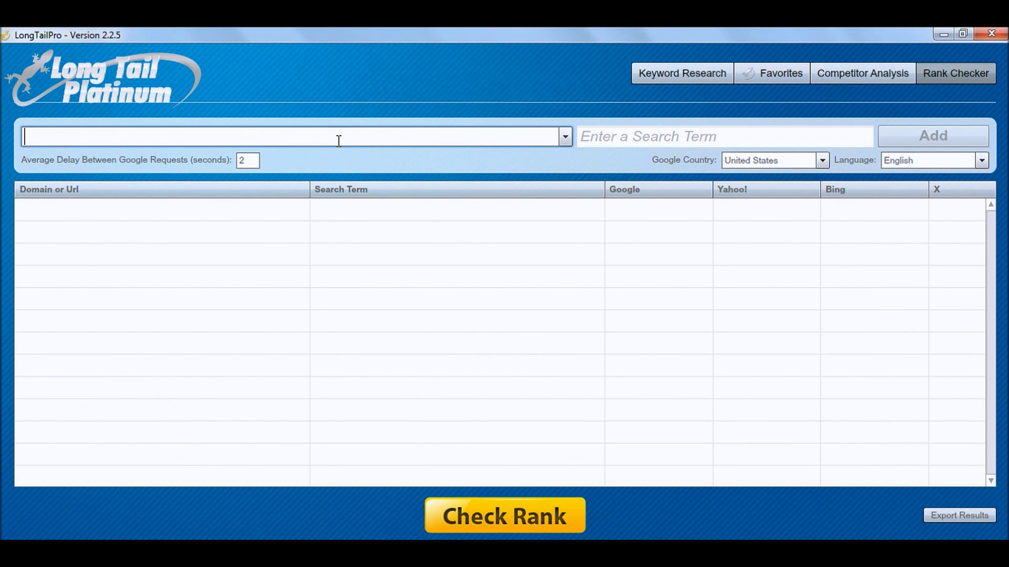
- Rank topadjustabledumbbells.org for 'best adjustable dumbbells' (Google 14, Yahoo 500+), then return to Keyword Research
type("http")
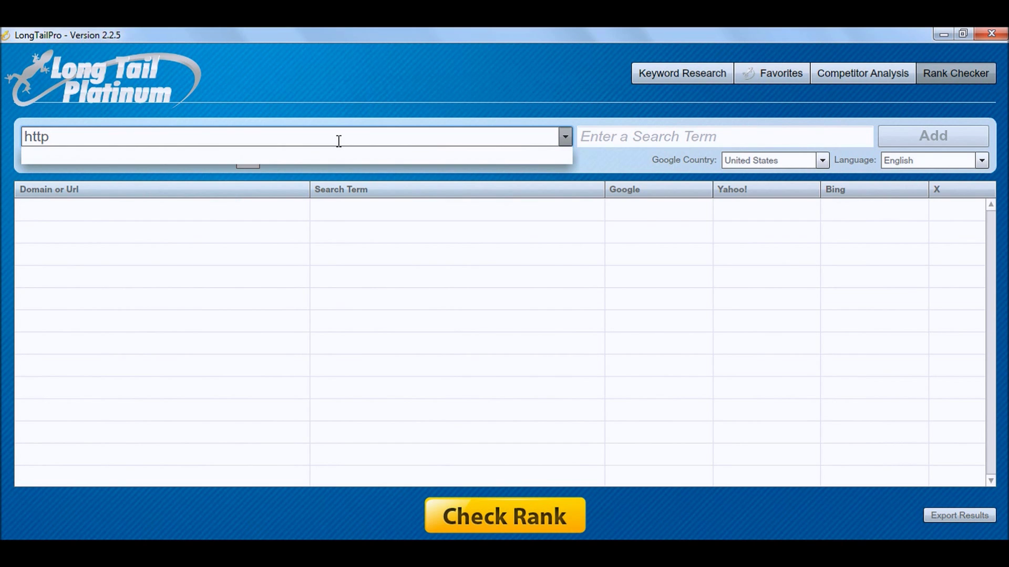
type("://topadjustable")
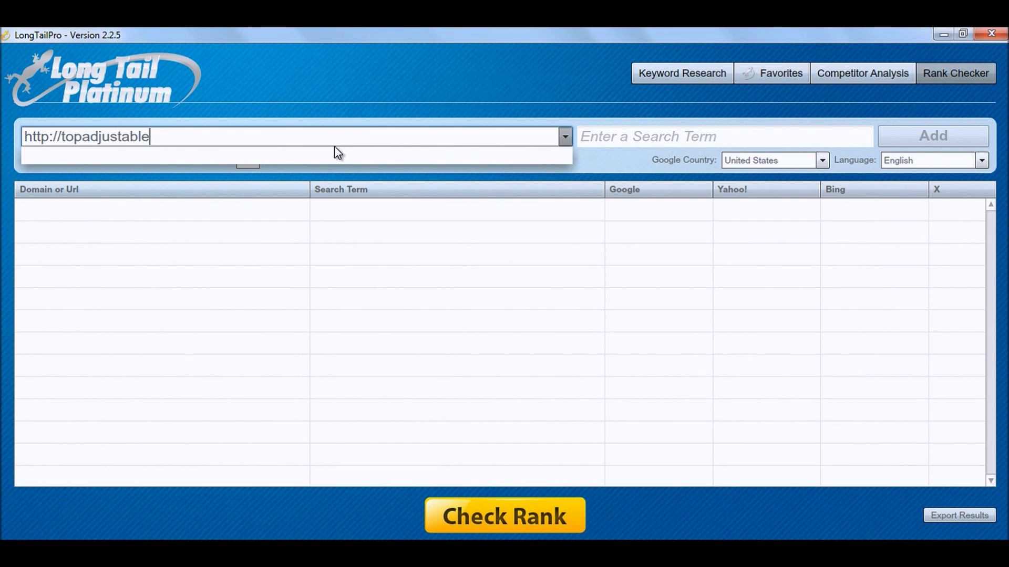
type("dumbbells.org")
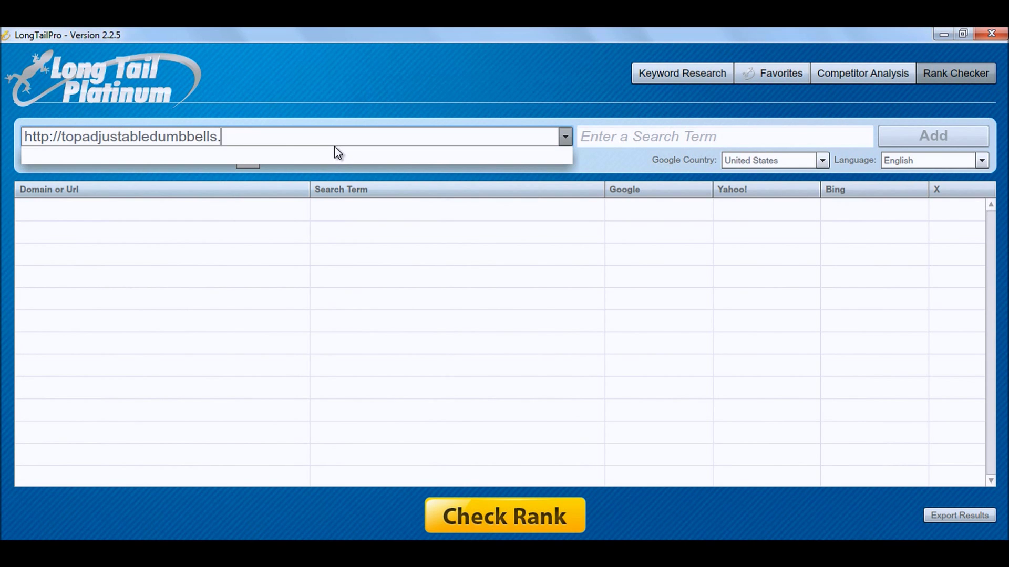
left_click(584, 140)
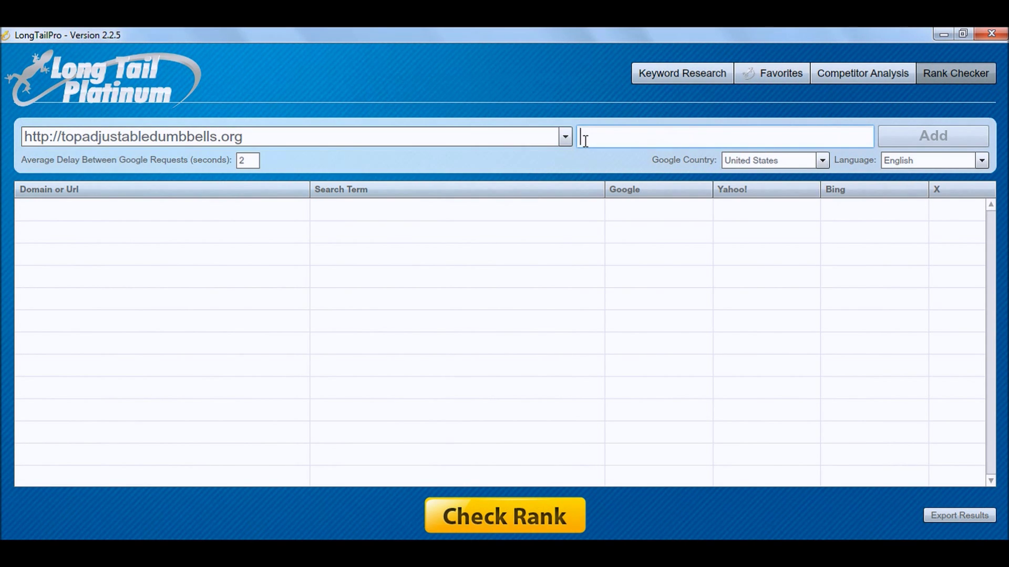
type("best adj")
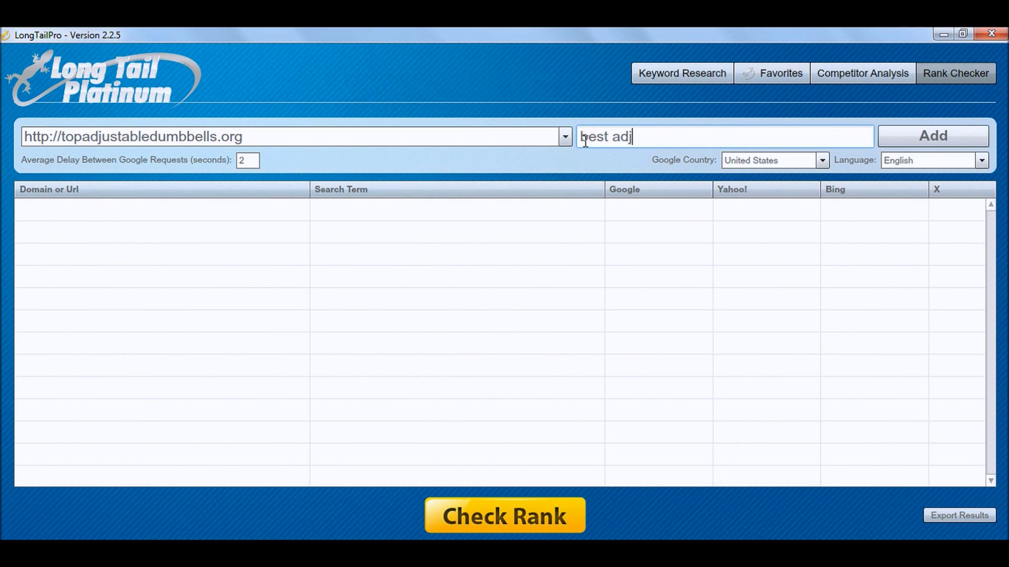
type("ustable dumbbells")
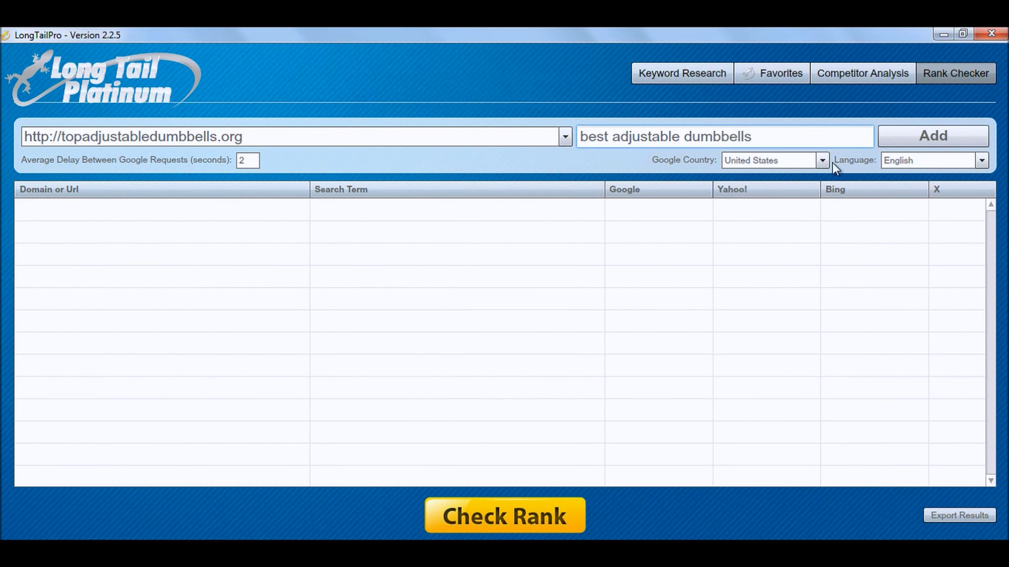
left_click(910, 140)
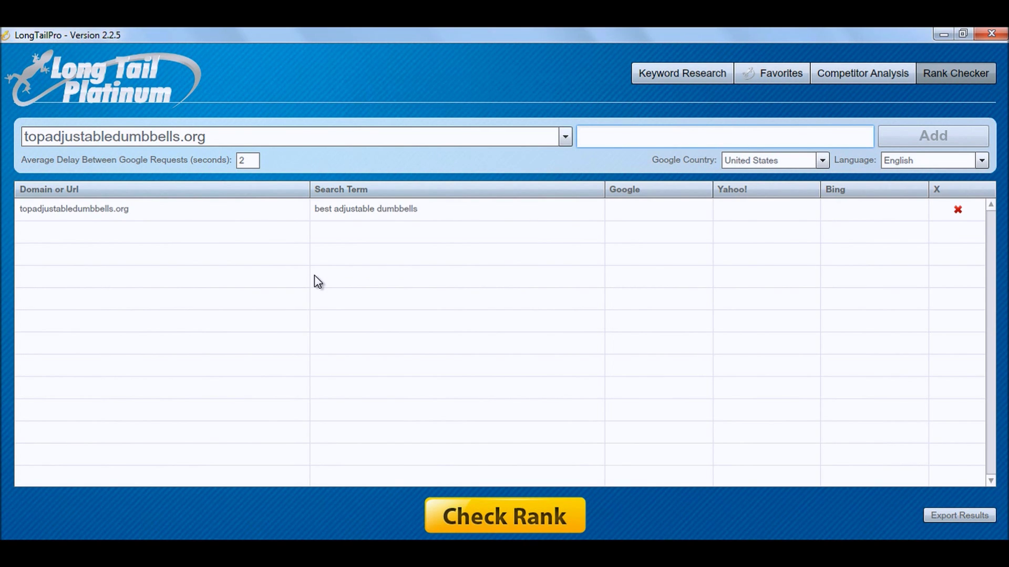
key("Return")
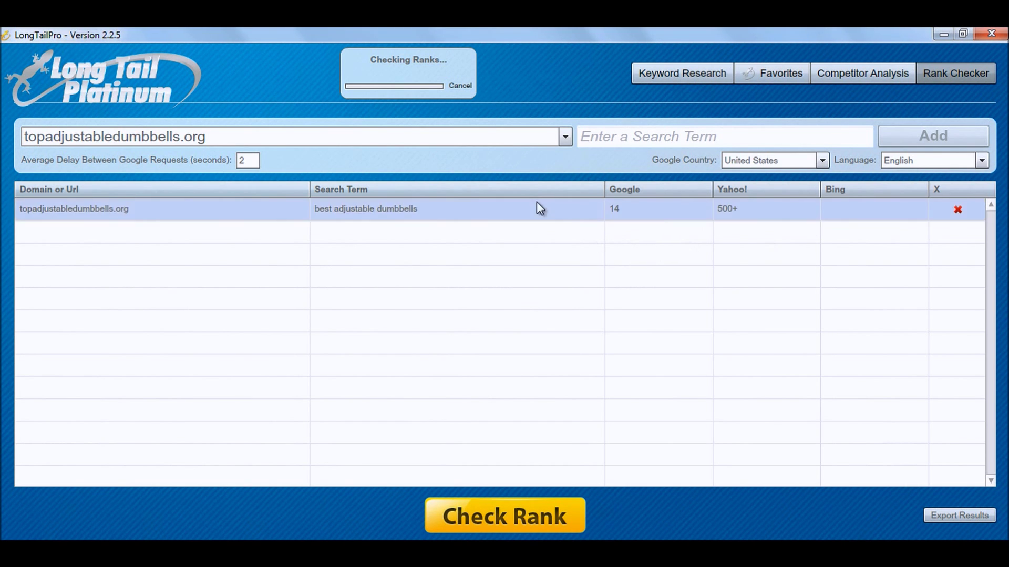
left_click(673, 68)
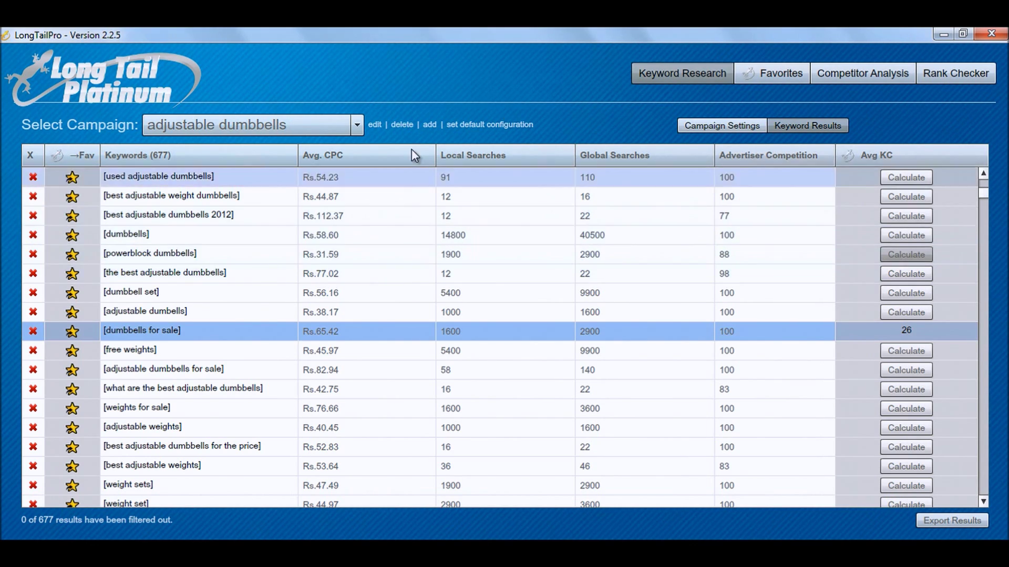
- Load the garcinia cambogia campaign's 750 keywords and page through the results
left_click(356, 129)
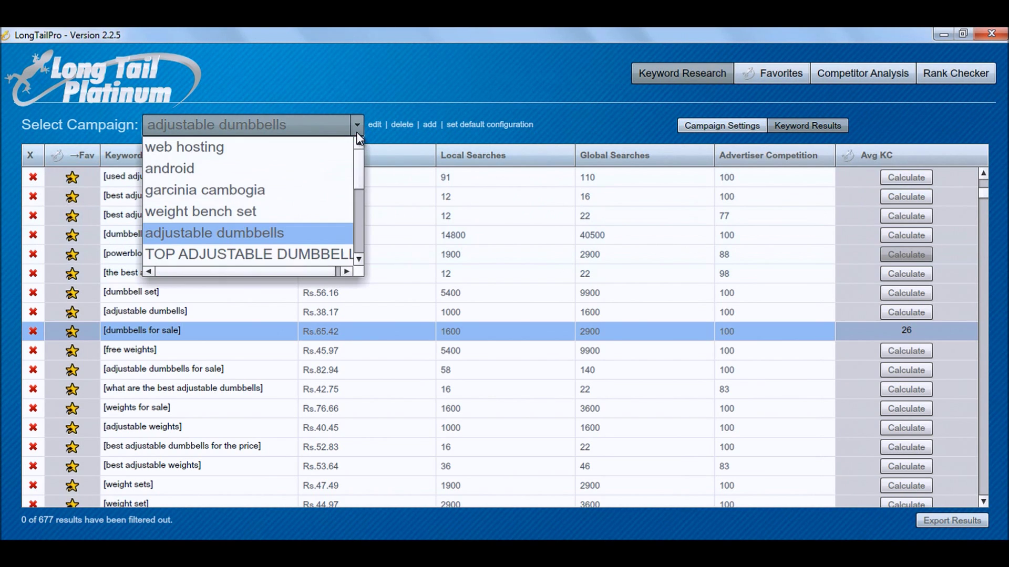
left_click(251, 190)
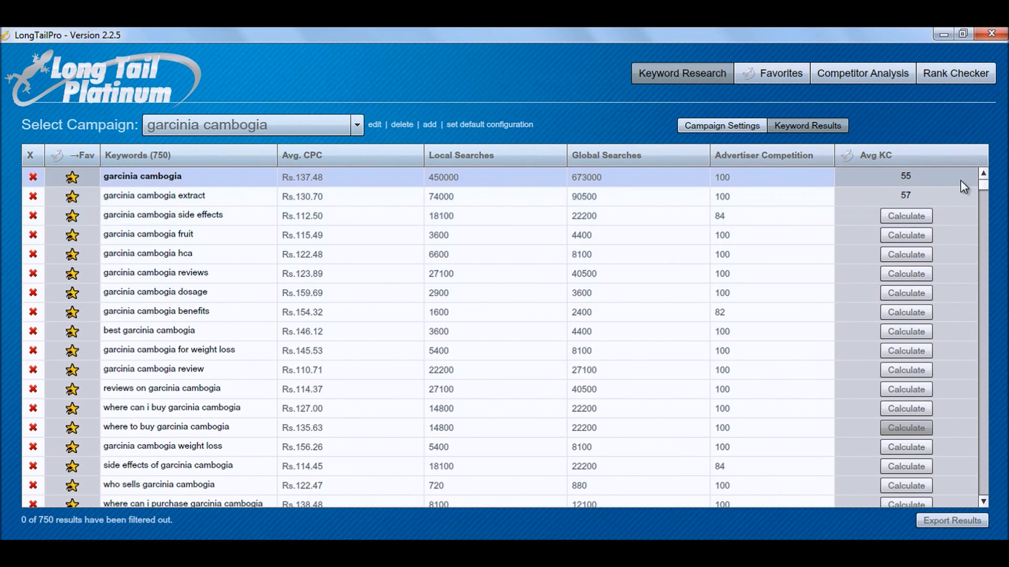
left_click(982, 226)
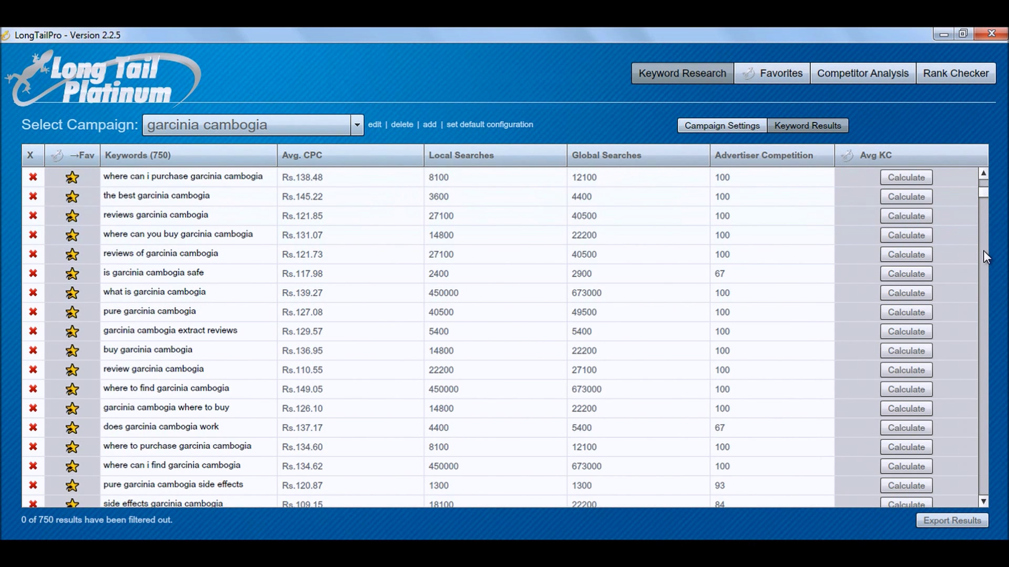
left_click(982, 251)
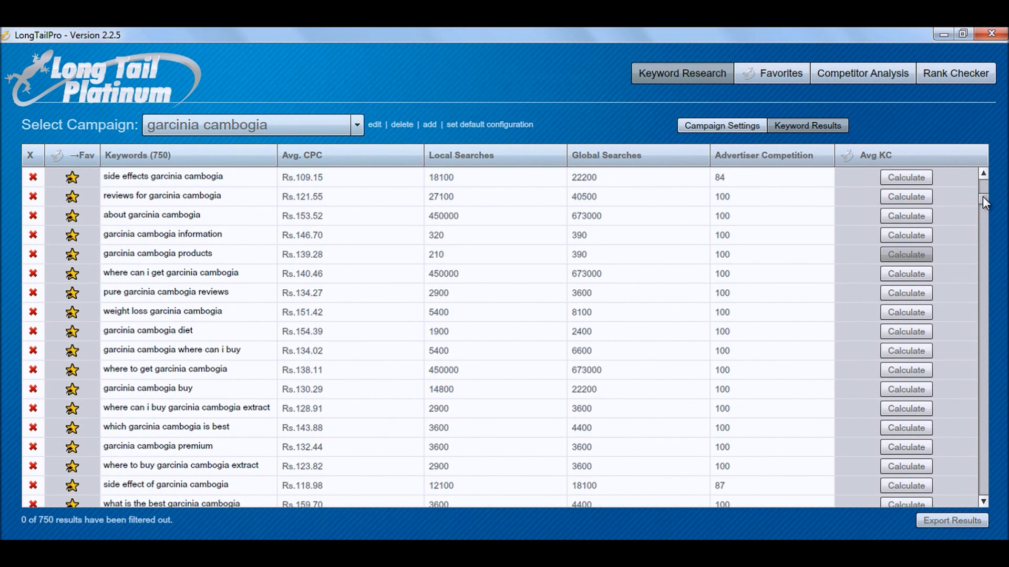
left_click_drag(982, 197, 983, 181)
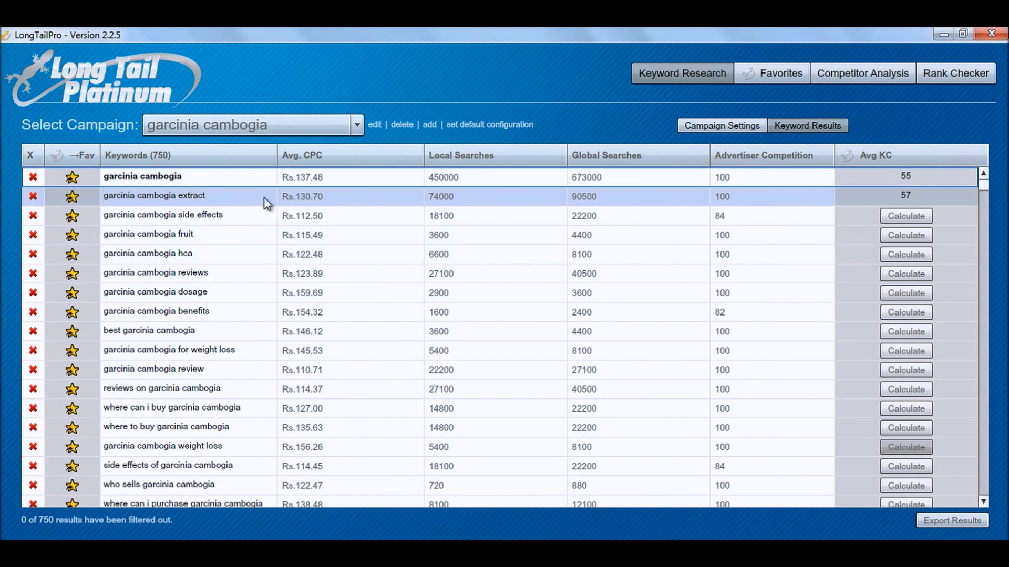
- Run Competitor Analysis on 'garcinia cambogia extract': ten pages, KC 25–76, average 53
left_click(174, 195)
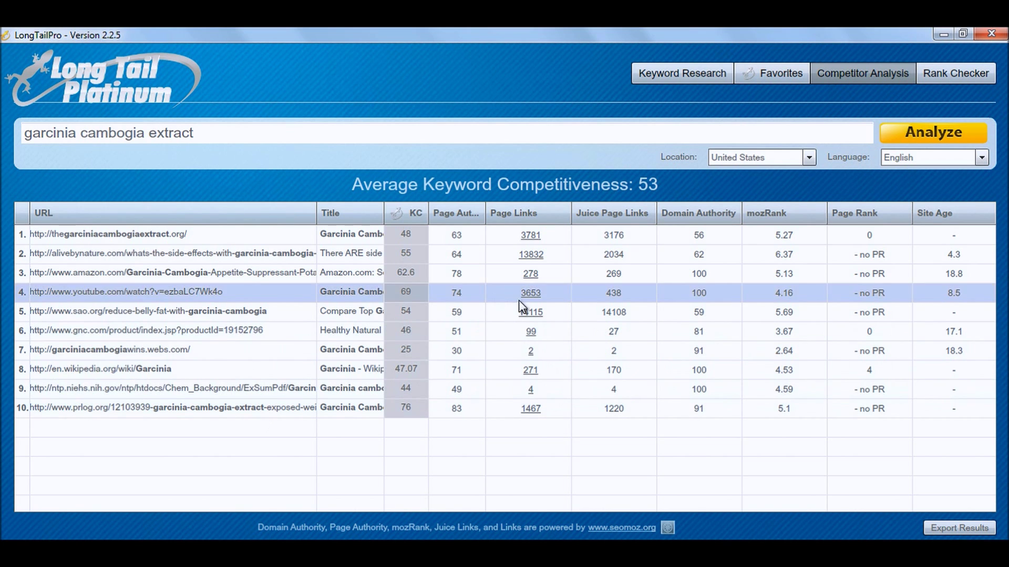
- Return to Keyword Research and load the weight bench set campaign's 800 keywords
left_click(689, 78)
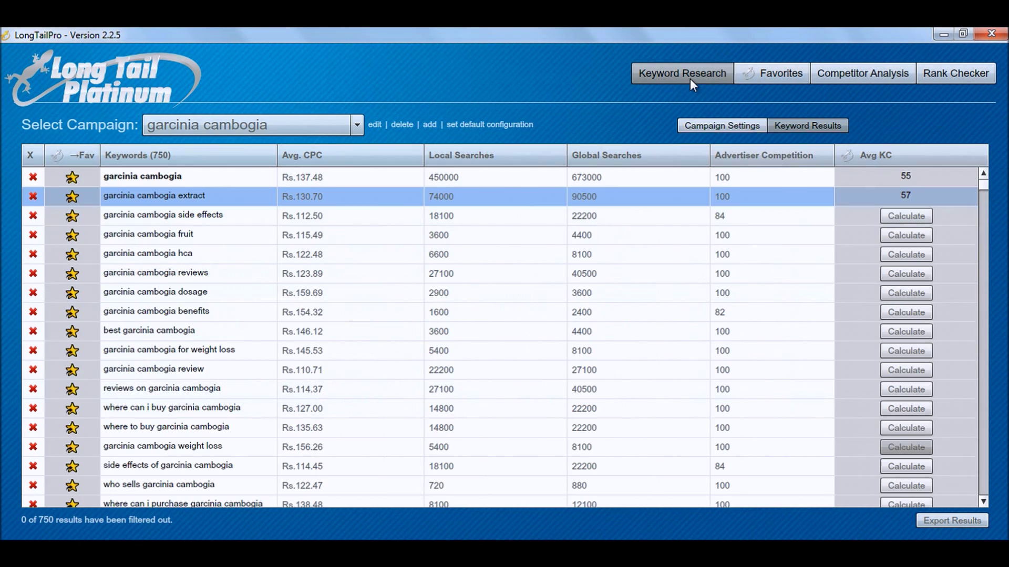
left_click(358, 126)
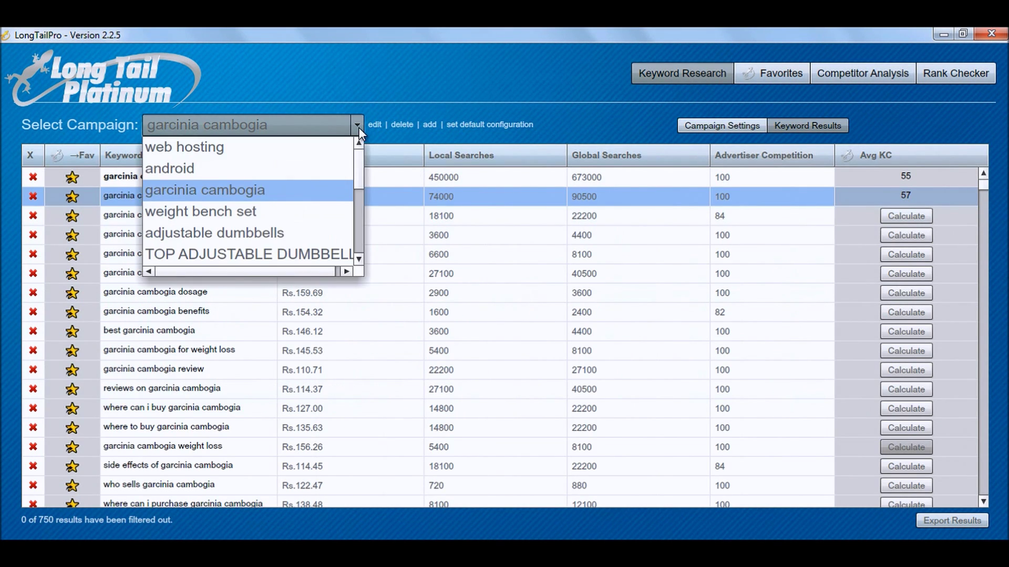
left_click(244, 213)
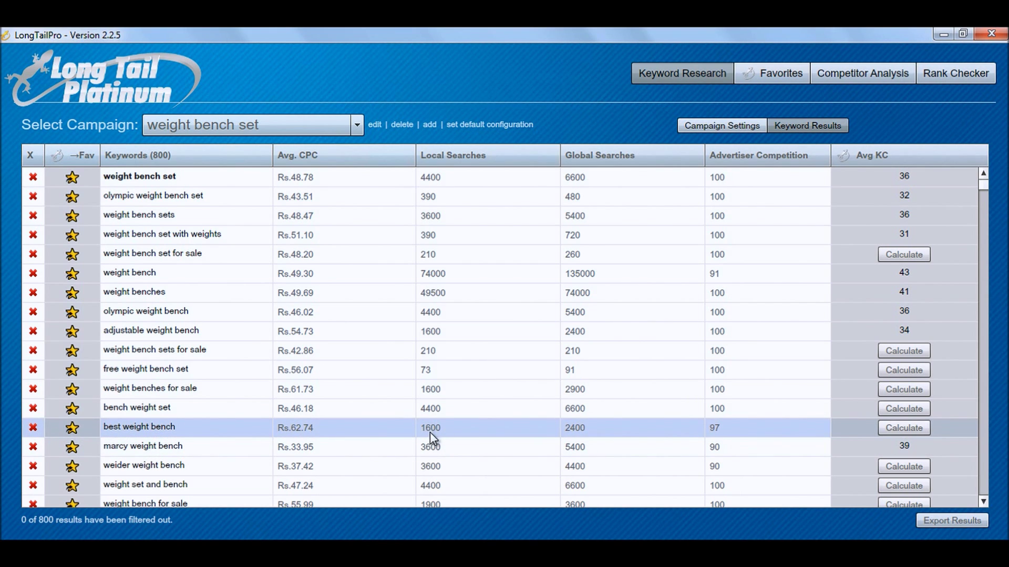
- Calculate KC 41 for 'best weight bench' and open its Competitor Analysis
left_click(914, 432)
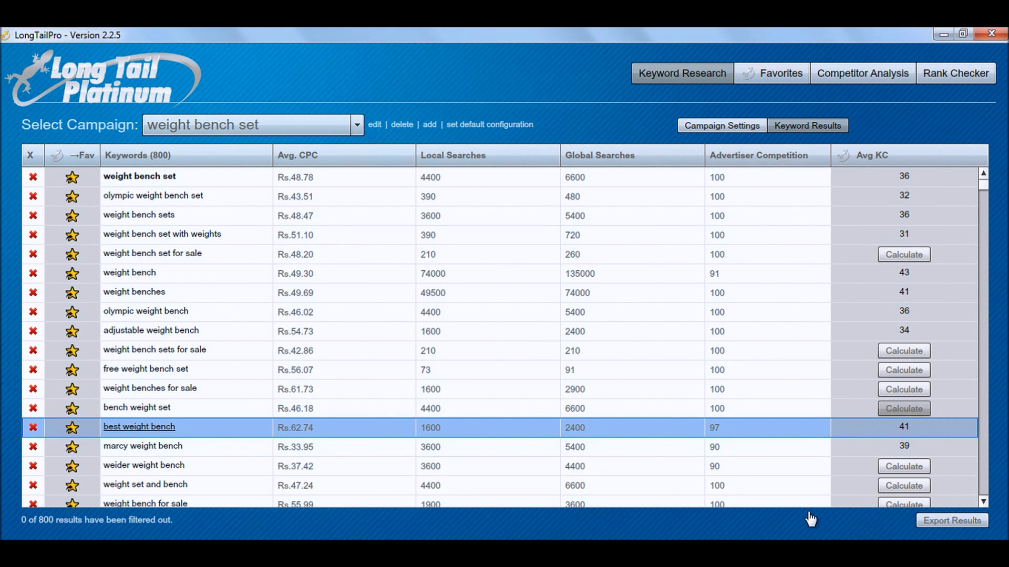
left_click(811, 519)
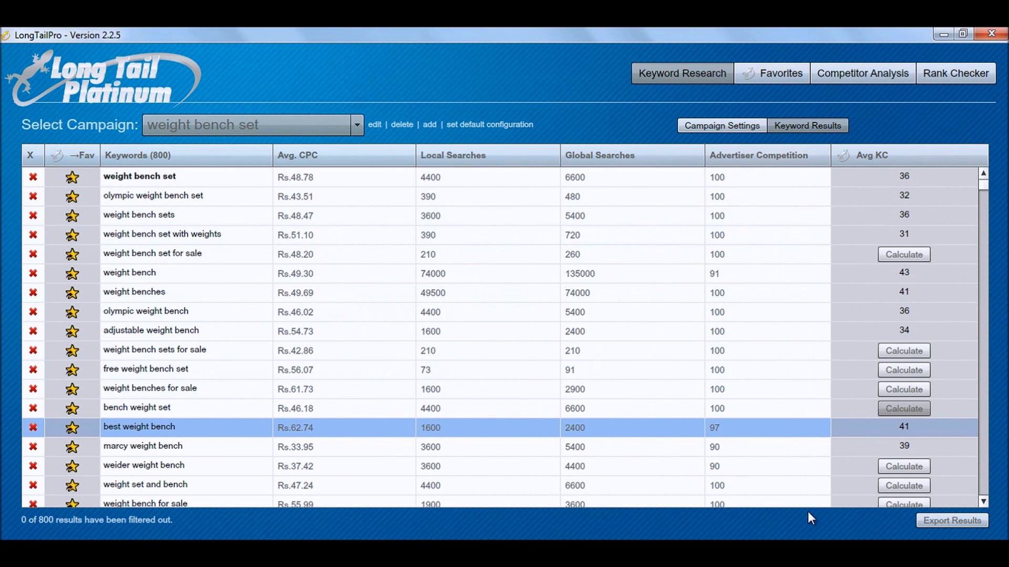
key("alt+Down")
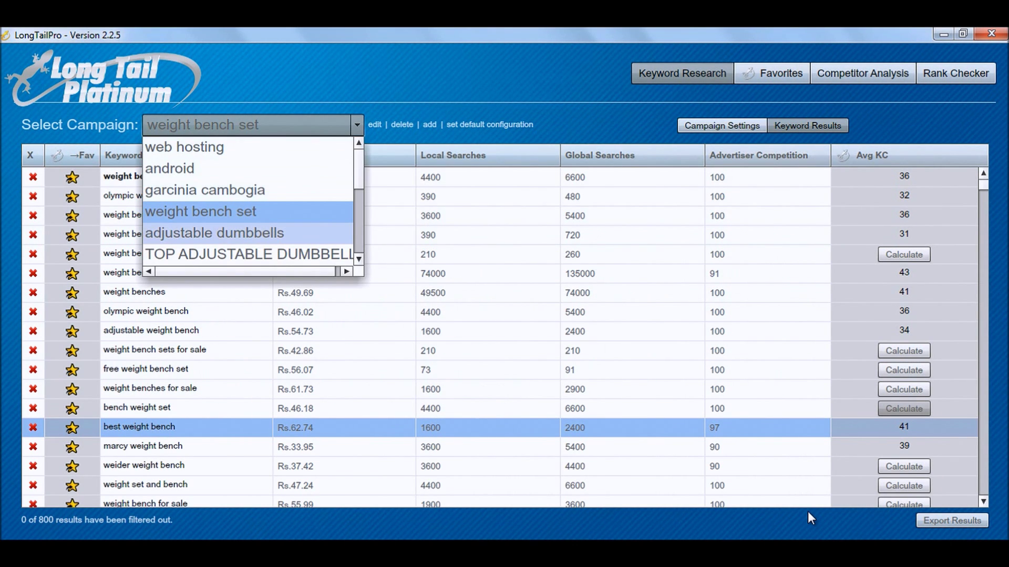
key("Return")
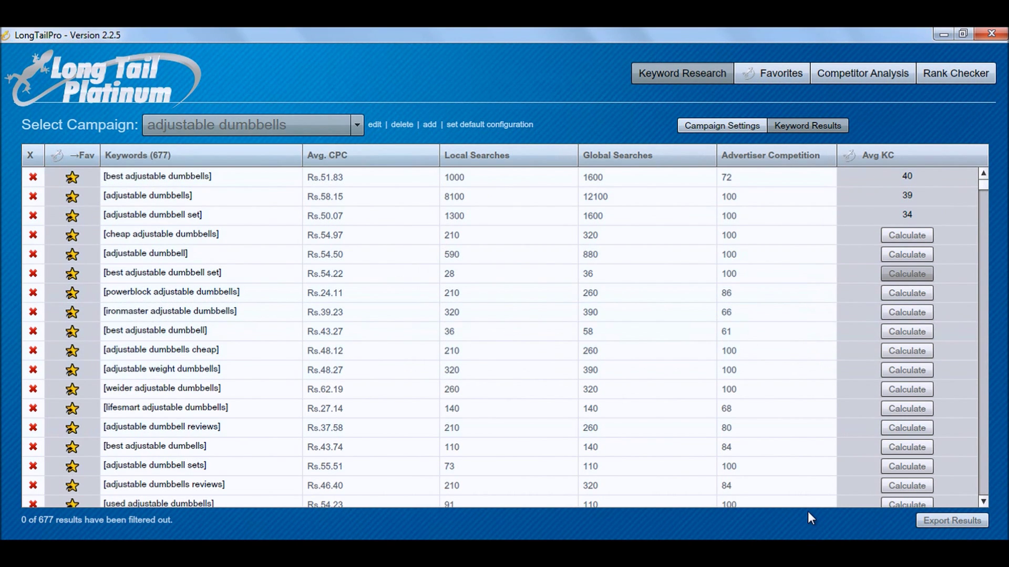
key("alt+Down")
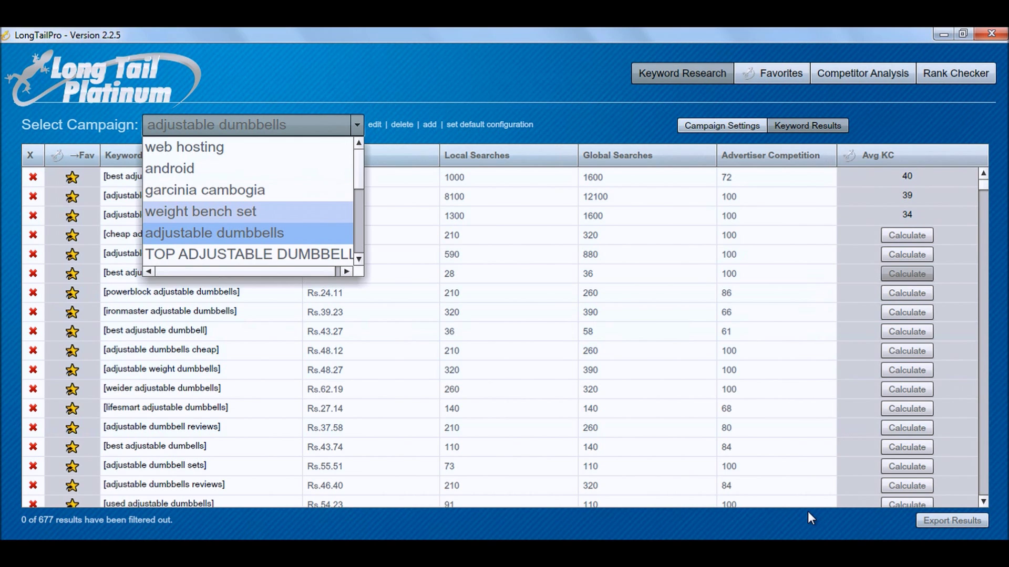
key("Up")
key("Return")
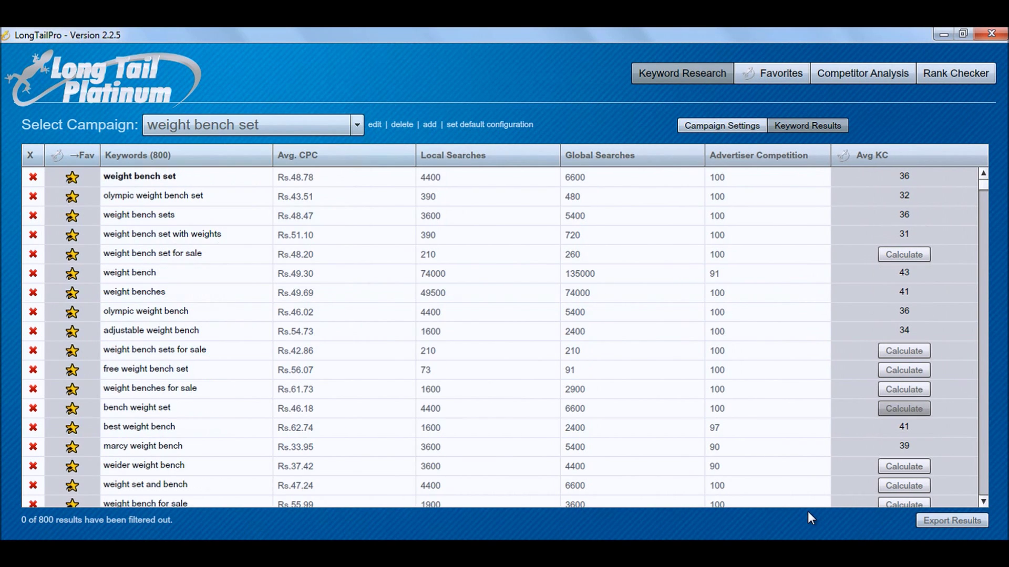